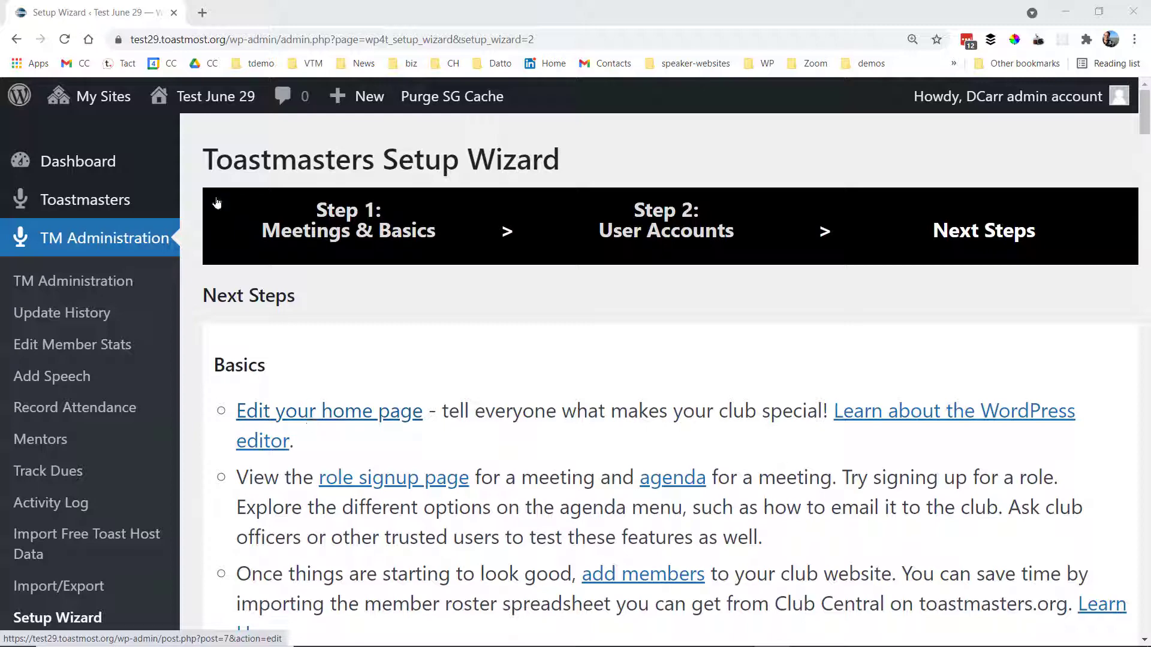
# - Visit the site's home page, look over its welcome and guest sections, and open the page for editing
pyautogui.moveTo(202, 101)
pyautogui.click(187, 136)
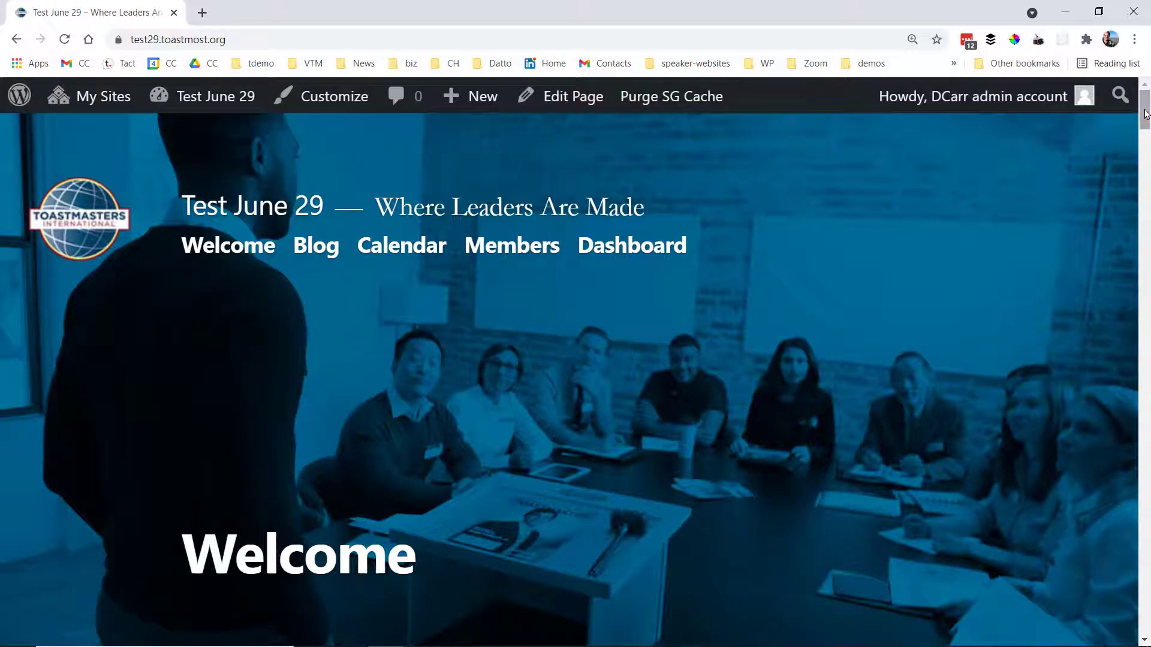
pyautogui.moveTo(1145, 113); pyautogui.dragTo(1146, 155)
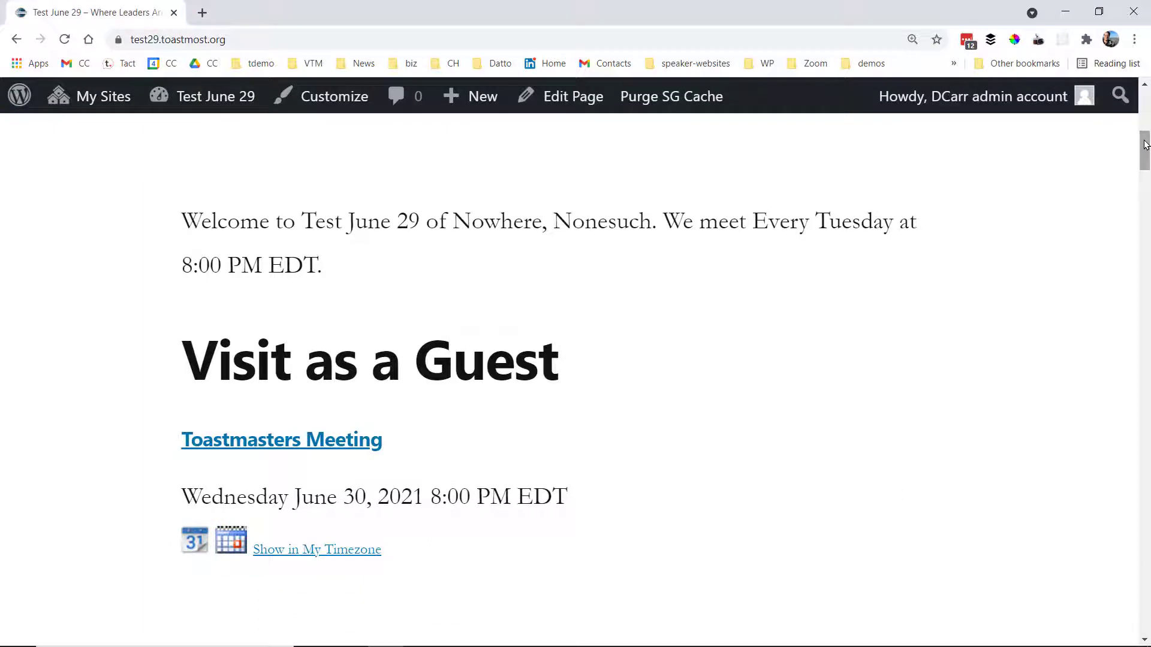
pyautogui.moveTo(1145, 144); pyautogui.dragTo(1135, 97)
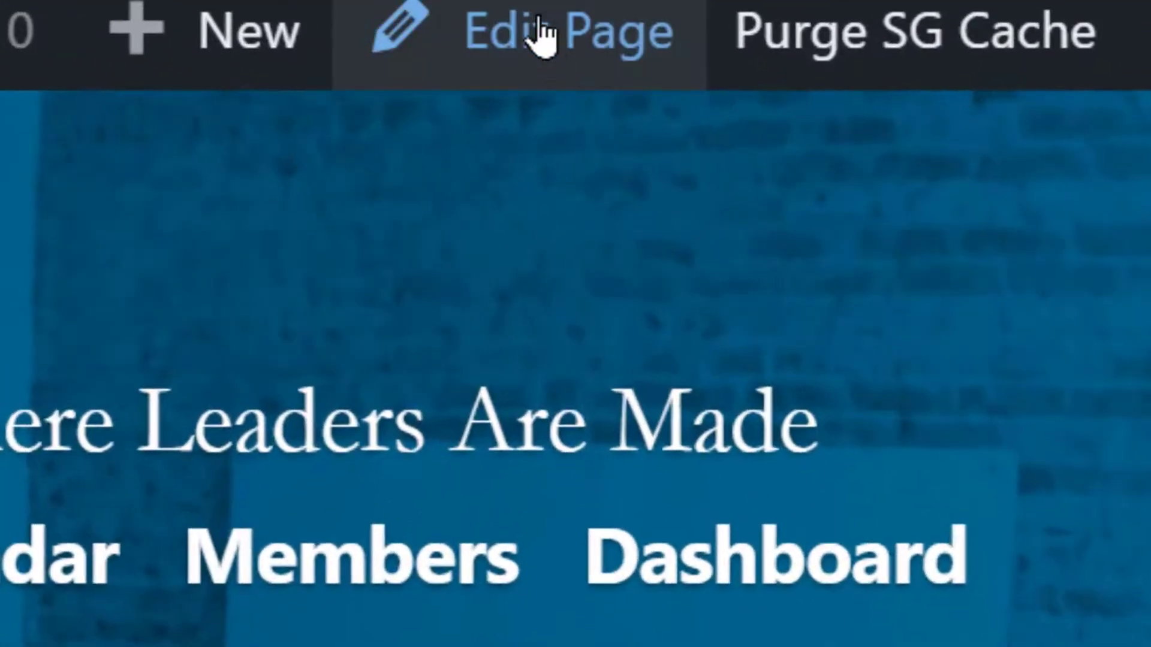
pyautogui.click(532, 34)
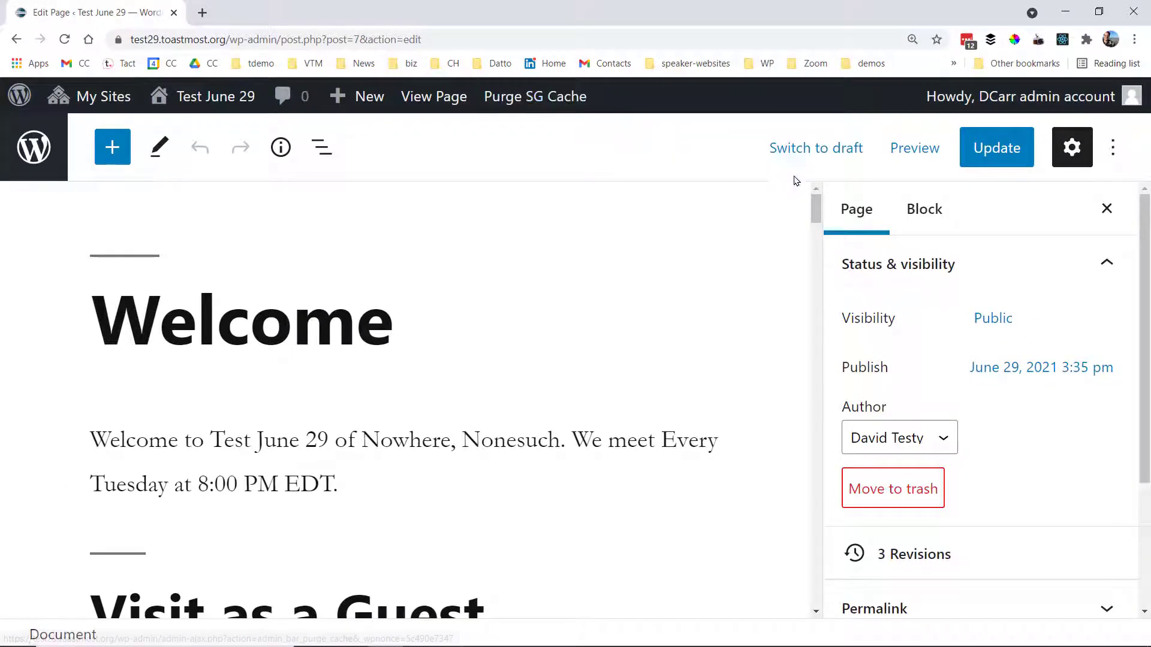
# - Change the page title to "Welcome to the Greatest Club in the World"
pyautogui.moveTo(817, 206); pyautogui.dragTo(817, 199)
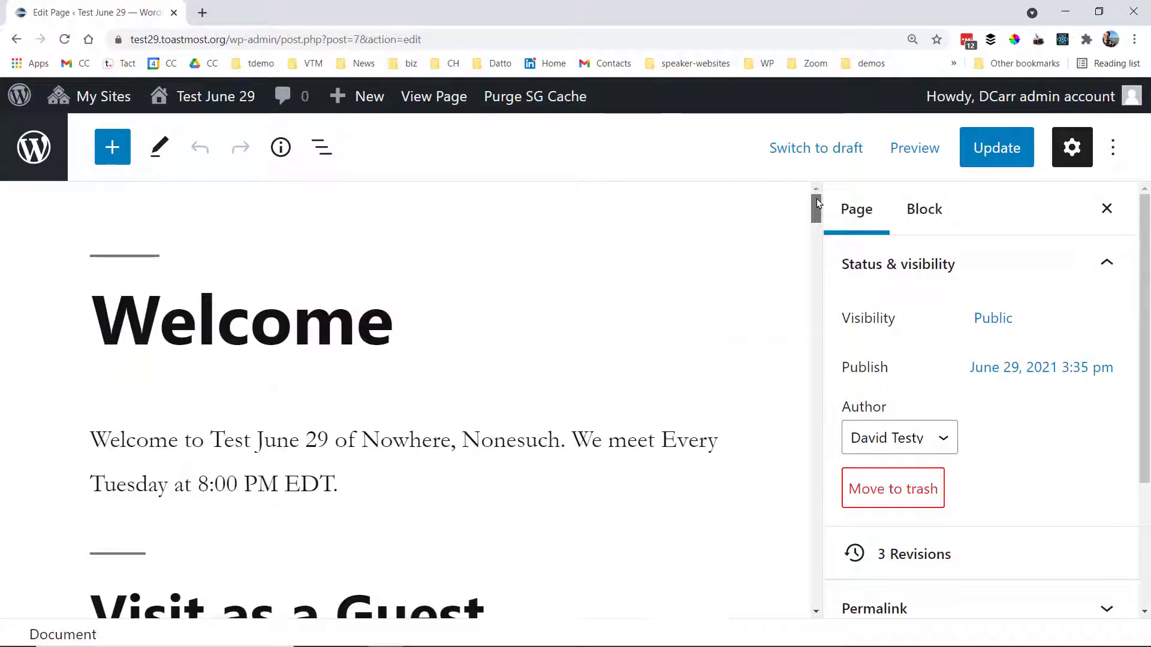
pyautogui.click(369, 479)
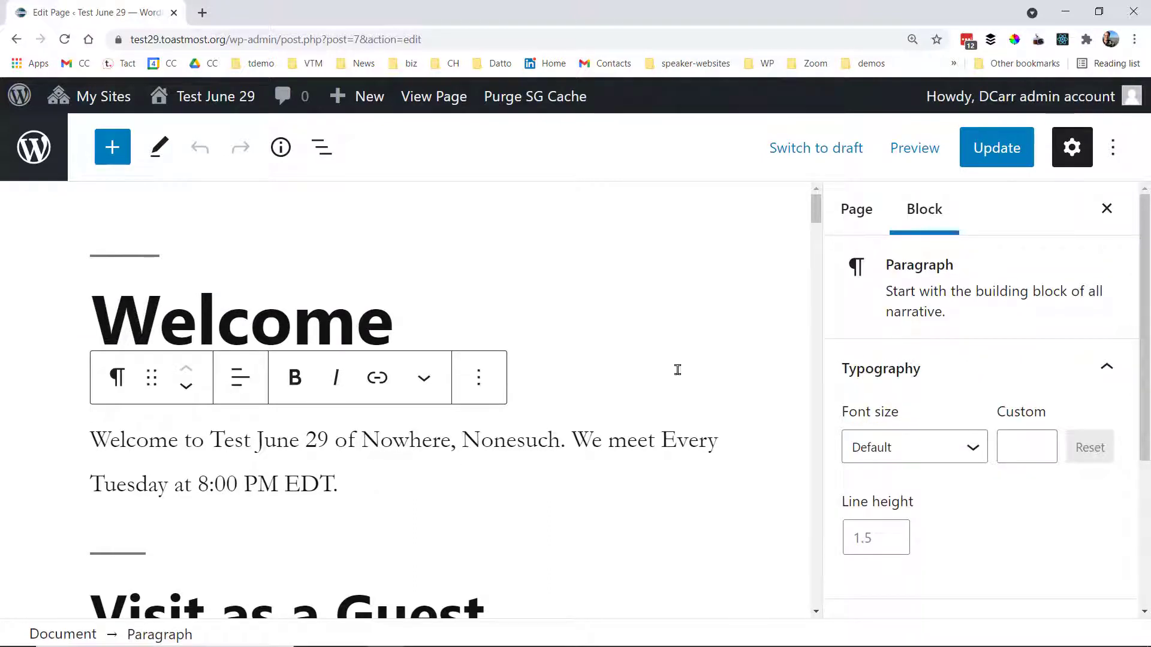
pyautogui.click(570, 333)
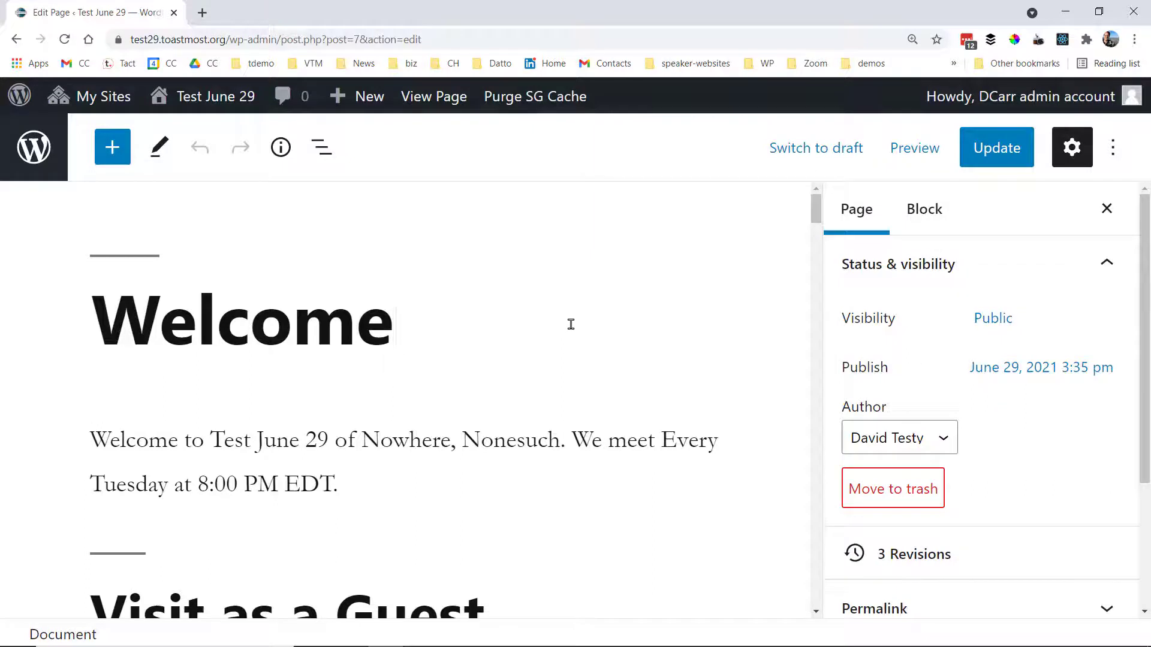
pyautogui.write('the')
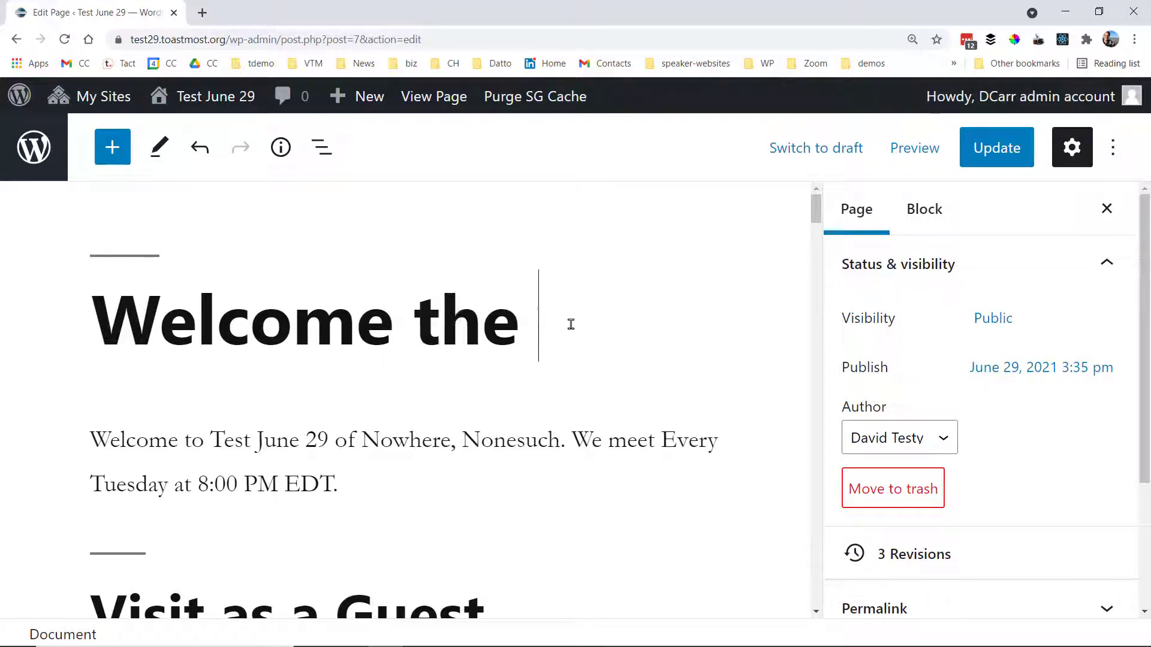
pyautogui.press('BackSpace')
pyautogui.press('BackSpace')
pyautogui.press('BackSpace')
pyautogui.press('BackSpace')
pyautogui.write('to the Grea')
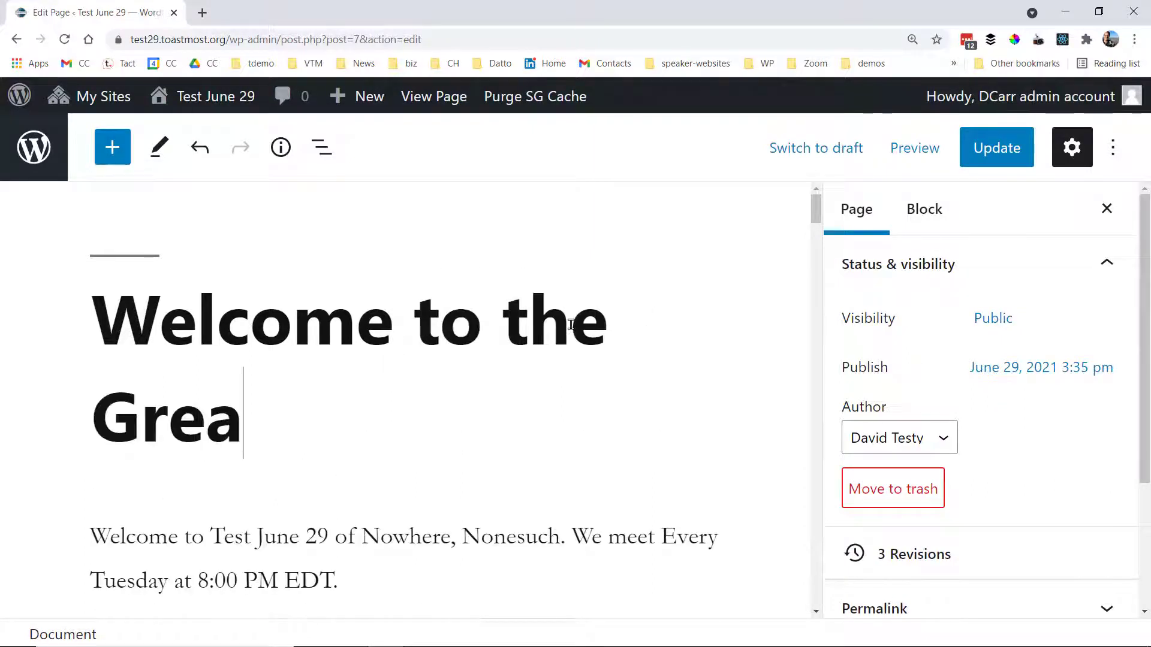
pyautogui.write('test Club in the World')
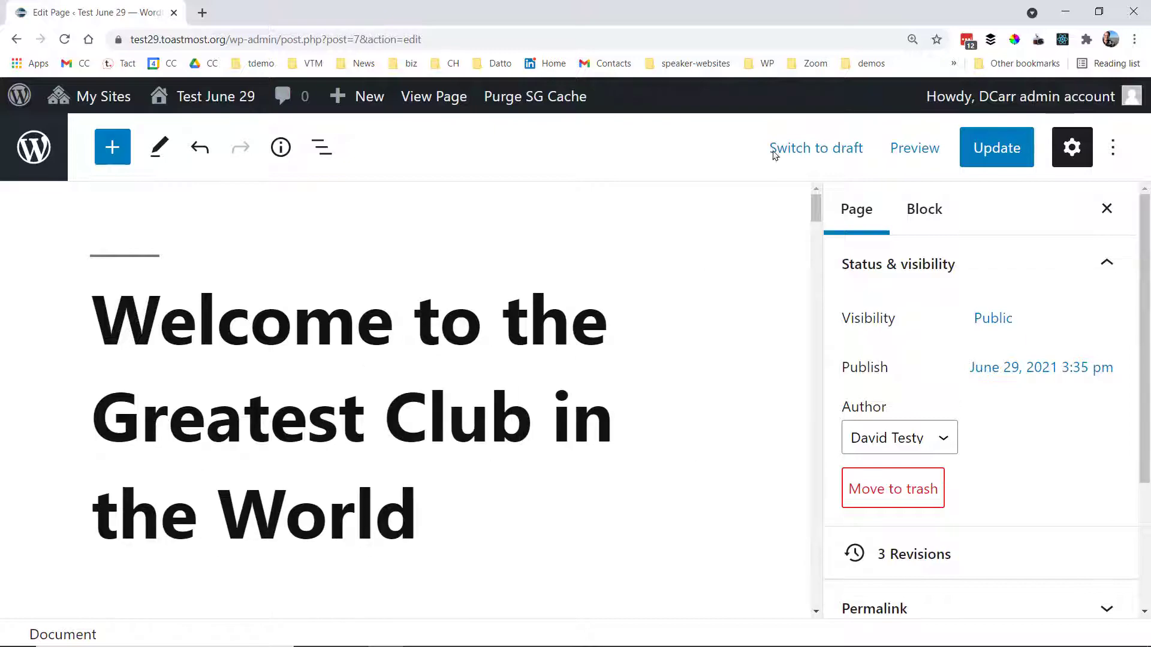
# - Append the sentence "We have 10 World Champions of Public Speaking in our Club." to the welcome paragraph
pyautogui.moveTo(815, 210); pyautogui.dragTo(815, 232)
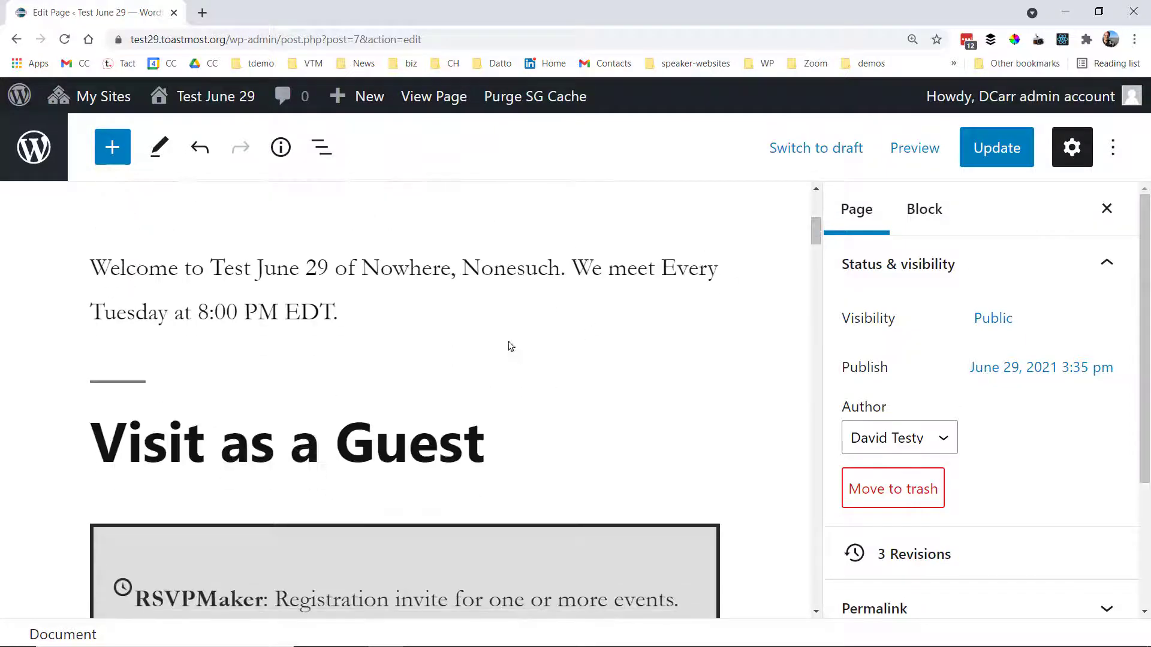
pyautogui.click(456, 310)
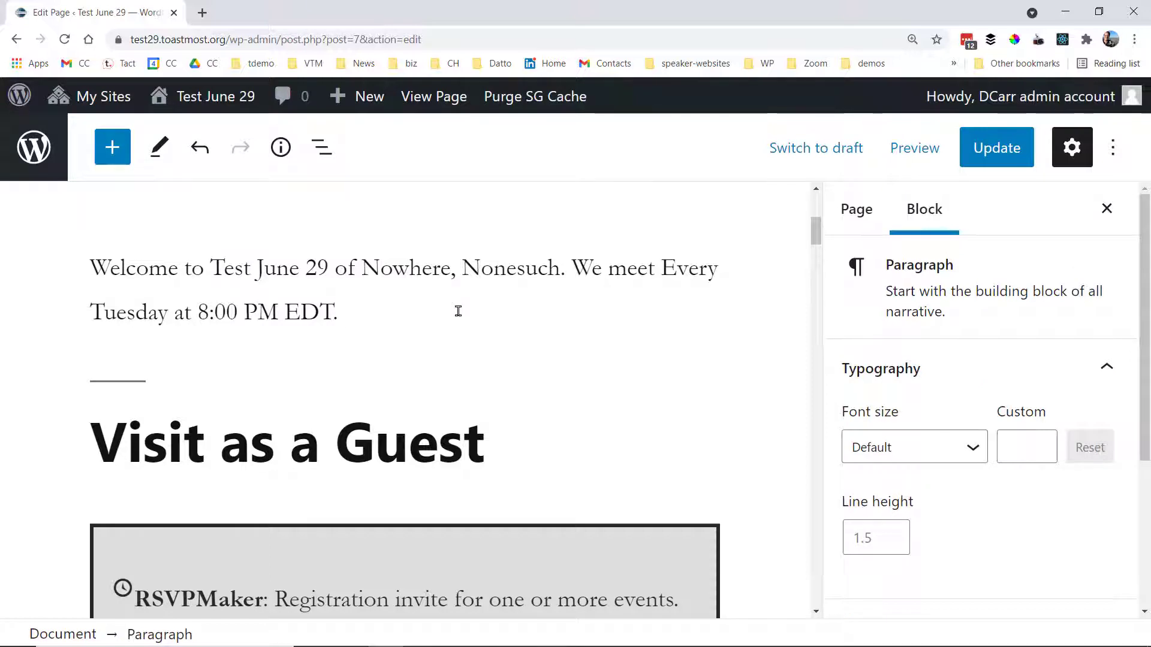
pyautogui.write('We have 10 W')
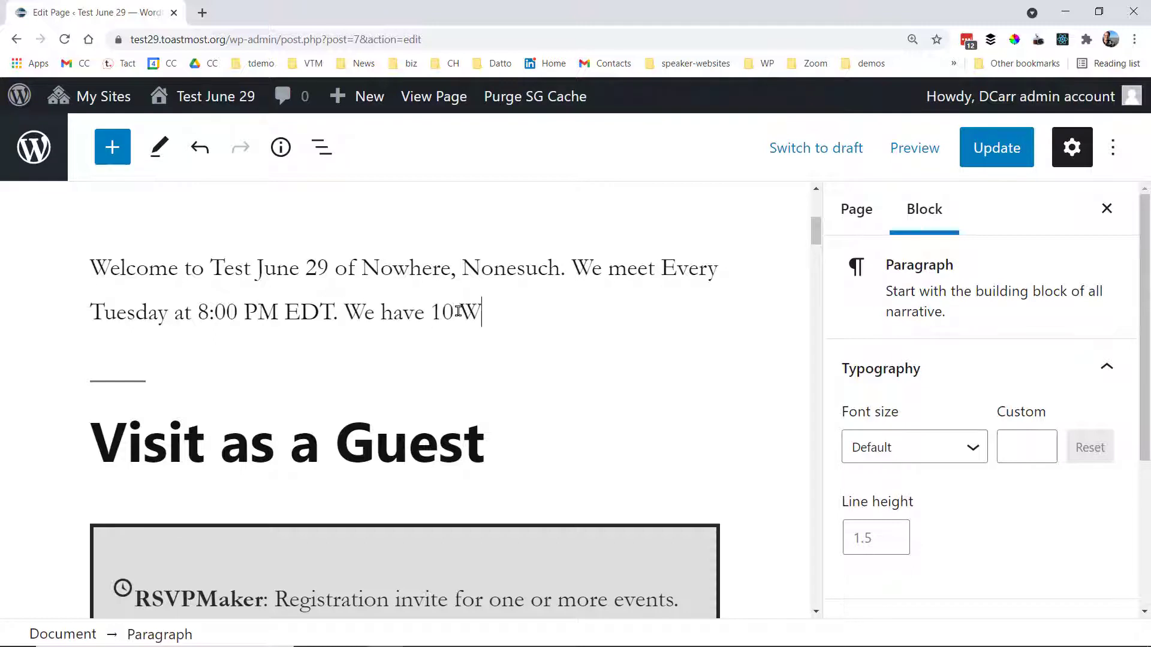
pyautogui.write('orld Champions of Public Spea')
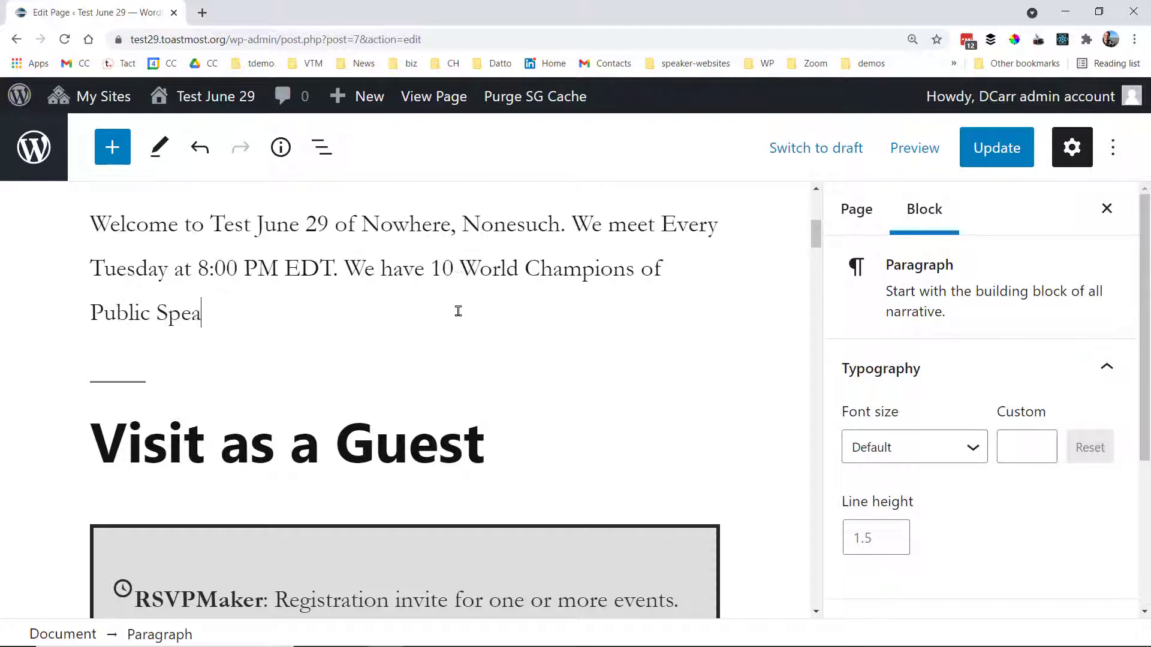
pyautogui.write('king in our Club.')
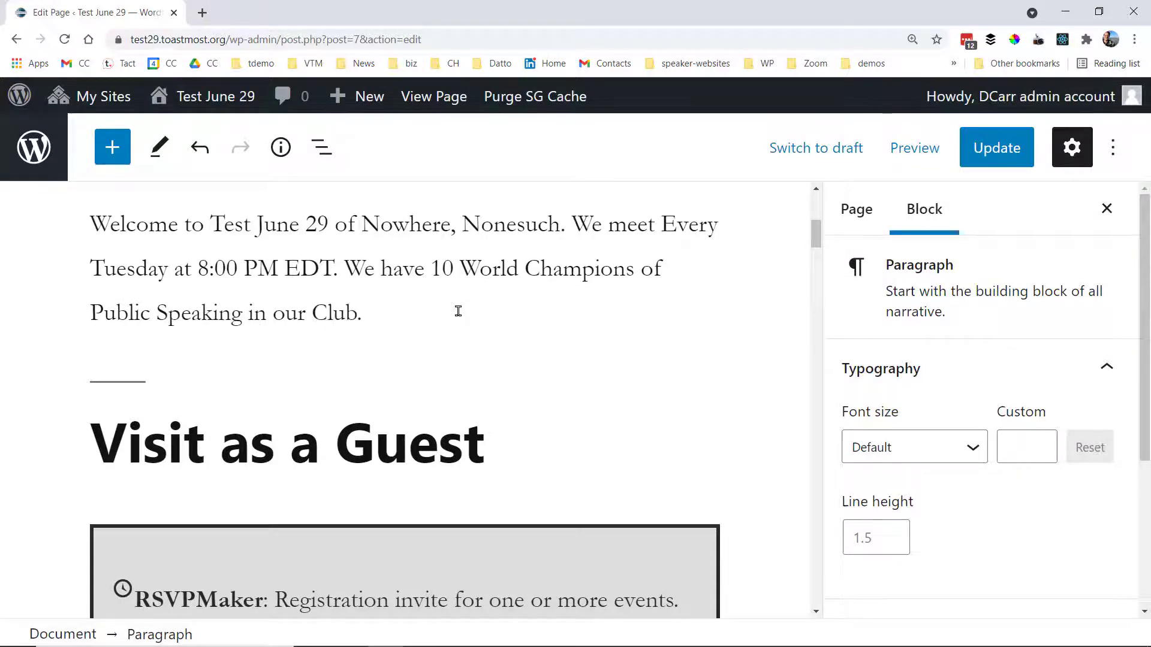
# - Add a new paragraph reading "Thiis" below the welcome paragraph and set its font size to Large
pyautogui.press('Return')
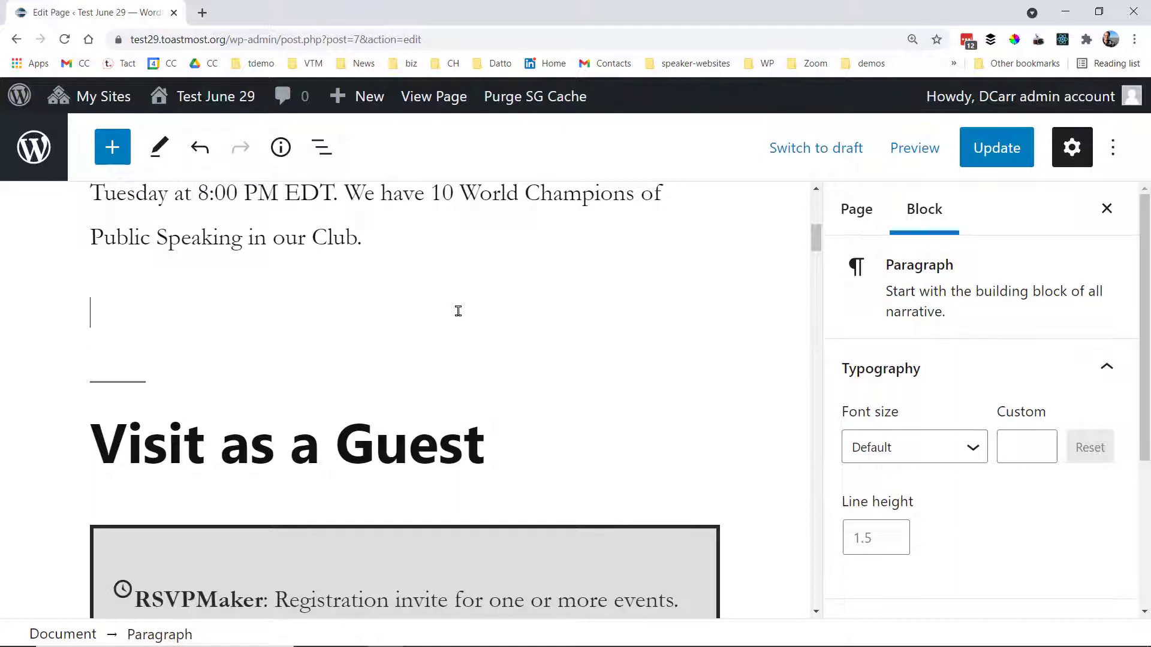
pyautogui.write('Thiis')
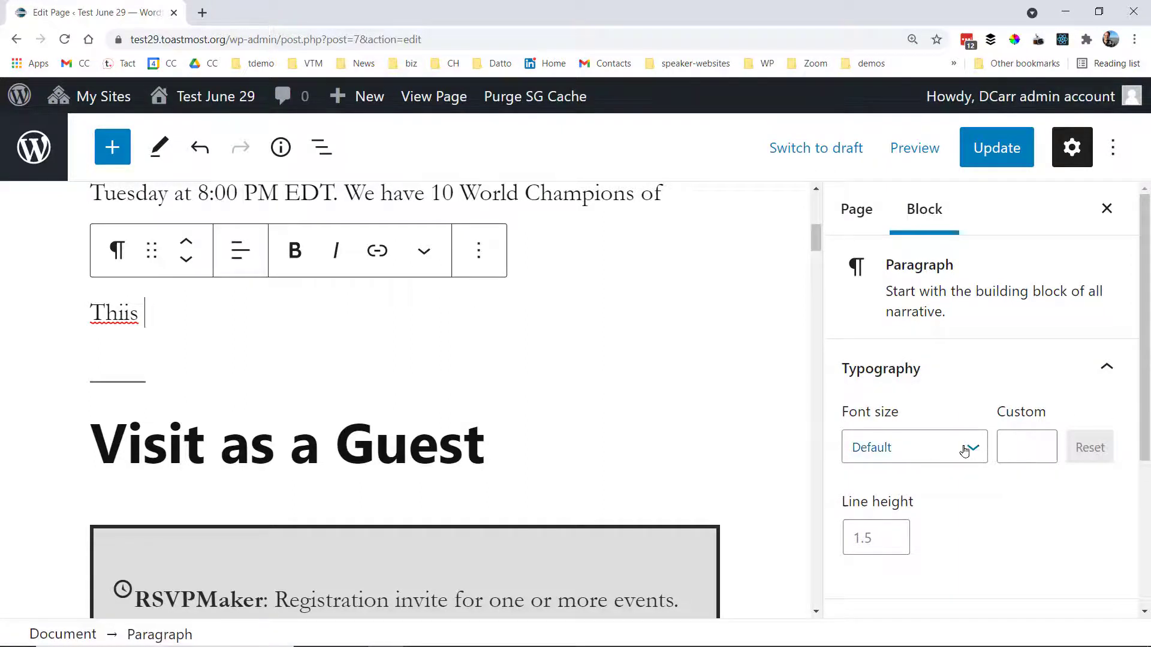
pyautogui.click(965, 452)
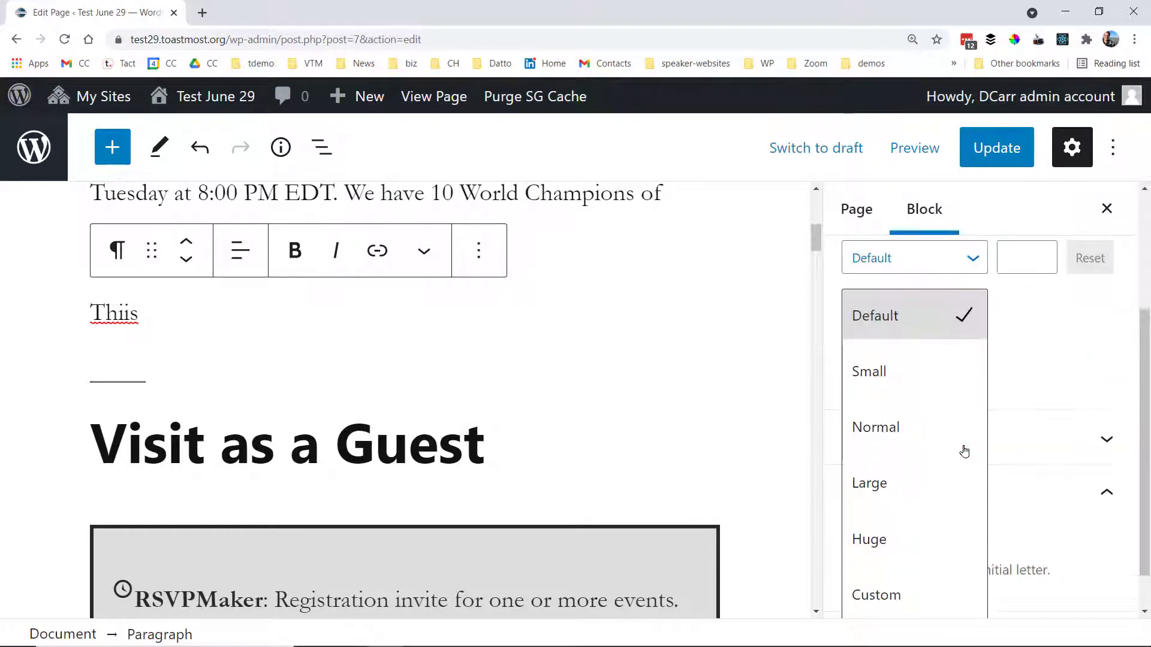
pyautogui.click(915, 477)
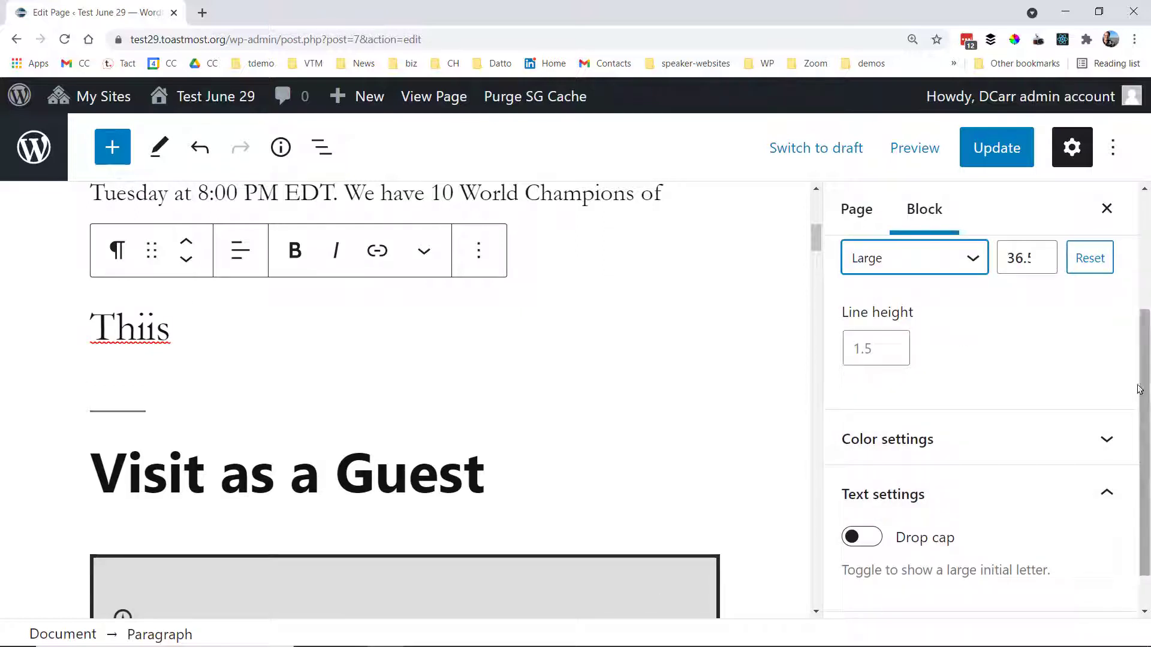
# - Give the new "Thiis" paragraph dark red text and a yellow background
pyautogui.click(1025, 441)
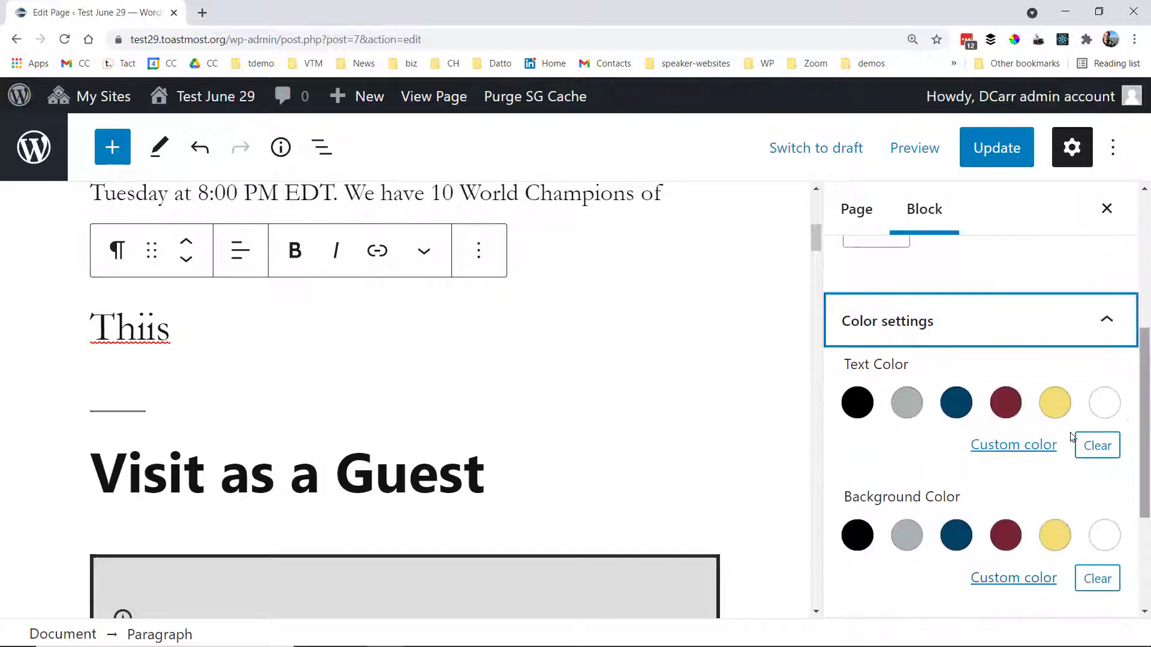
pyautogui.click(1004, 403)
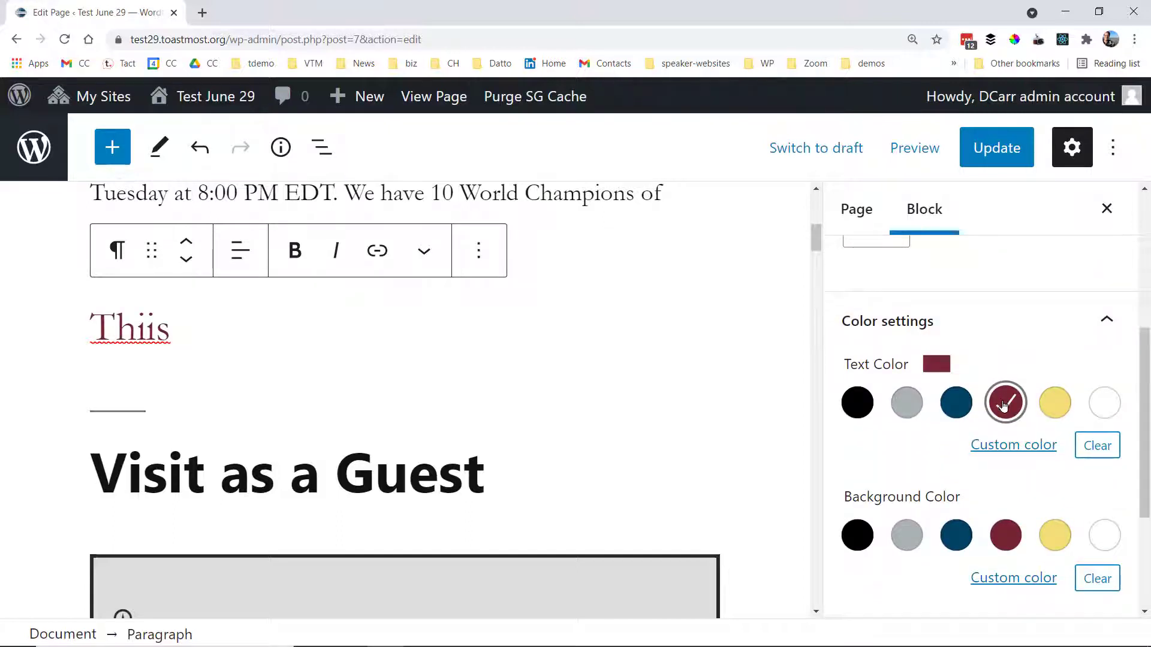
pyautogui.click(357, 324)
pyautogui.click(1054, 536)
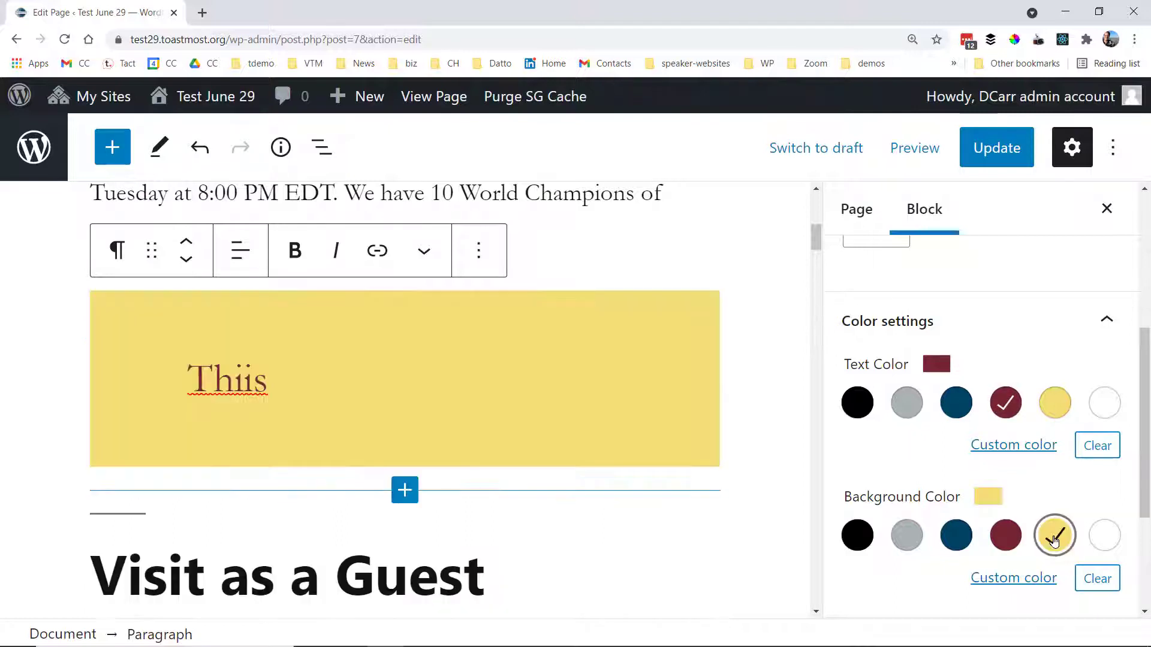
# - Insert a heading block reading "Famous Members" below the yellow paragraph and start a new block under it
pyautogui.click(405, 490)
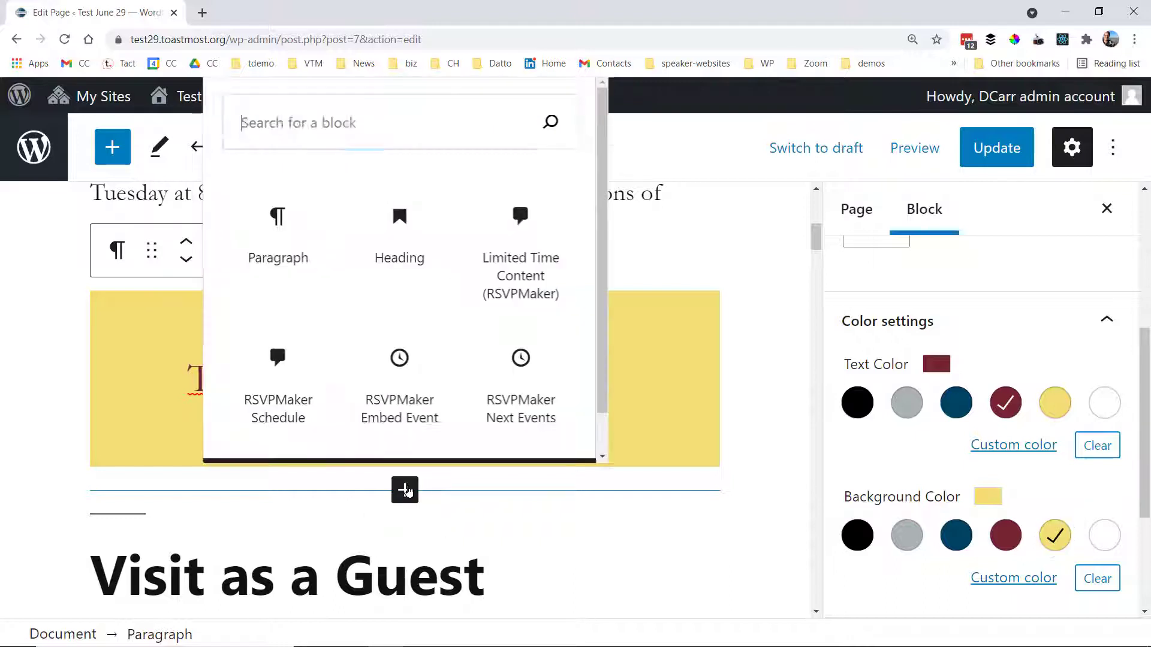
pyautogui.click(398, 237)
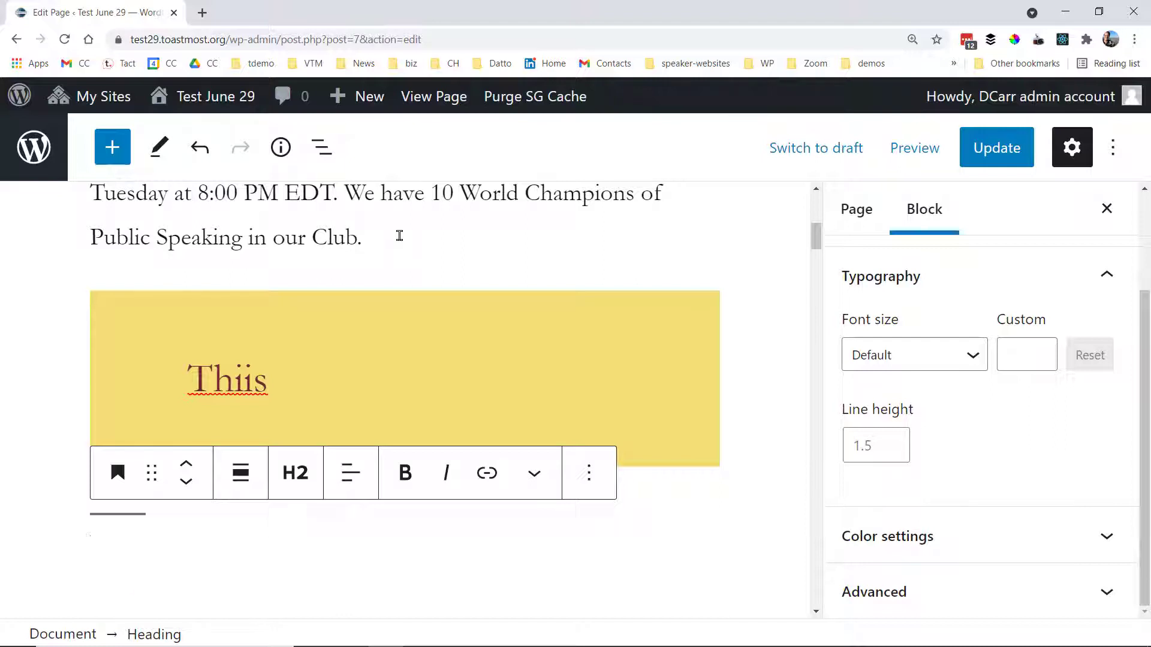
pyautogui.write('Famous Mem')
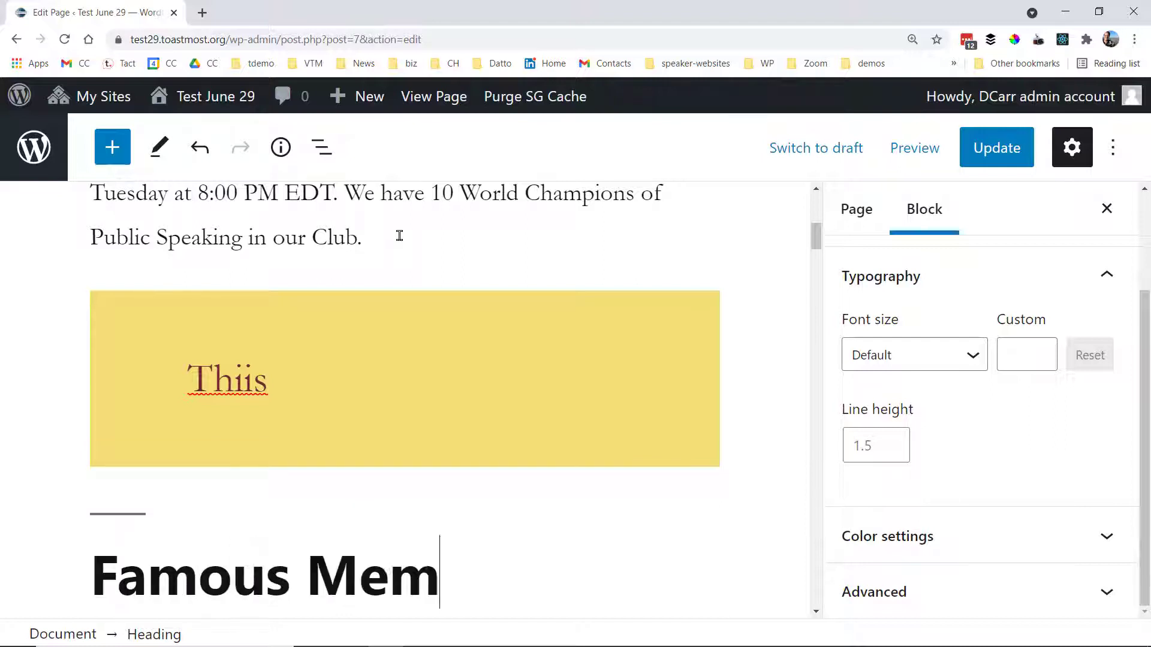
pyautogui.write('bers')
pyautogui.press('Return')
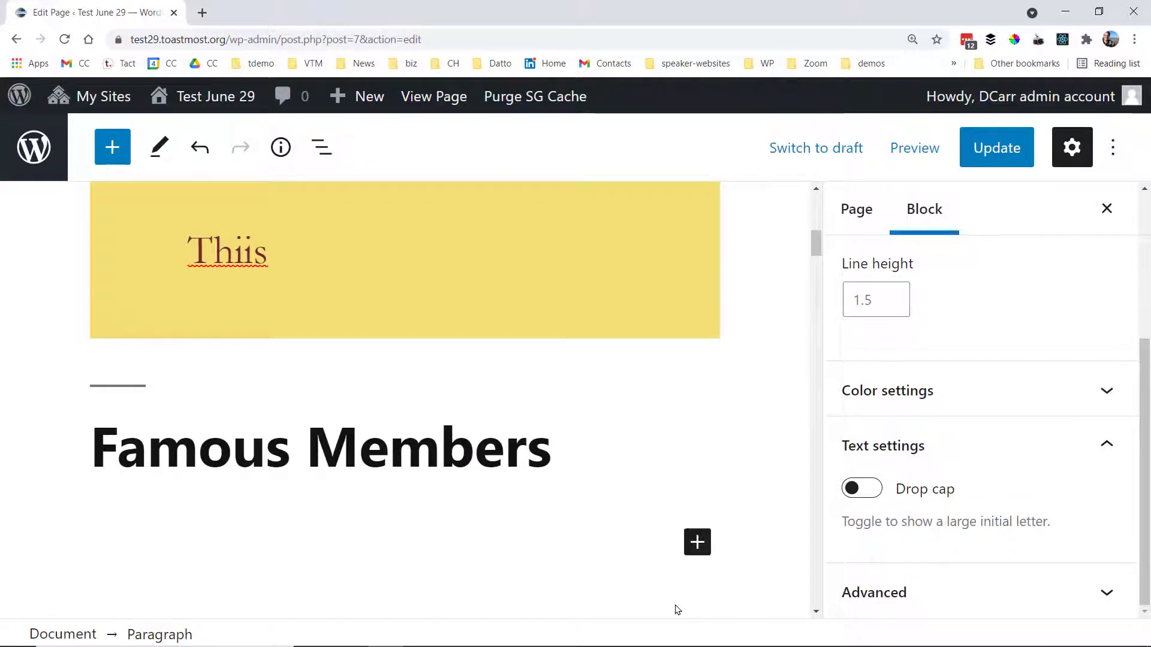
# - Search the blocks for "image" and insert an Image block below the "Famous Members" heading
pyautogui.click(702, 540)
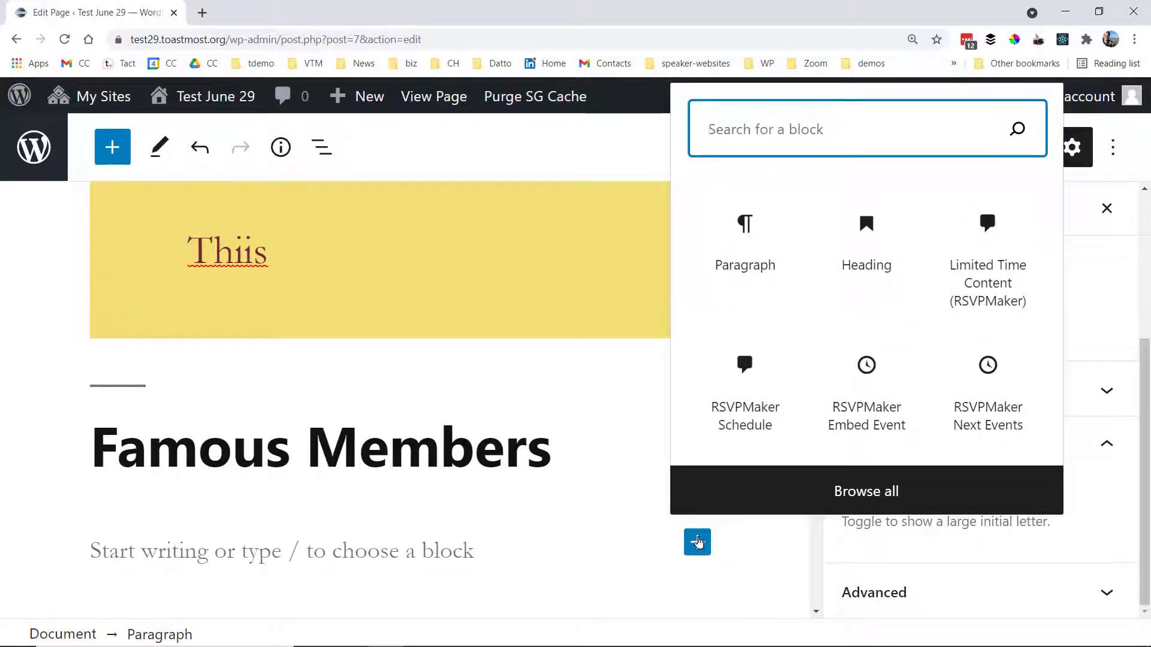
pyautogui.write('im')
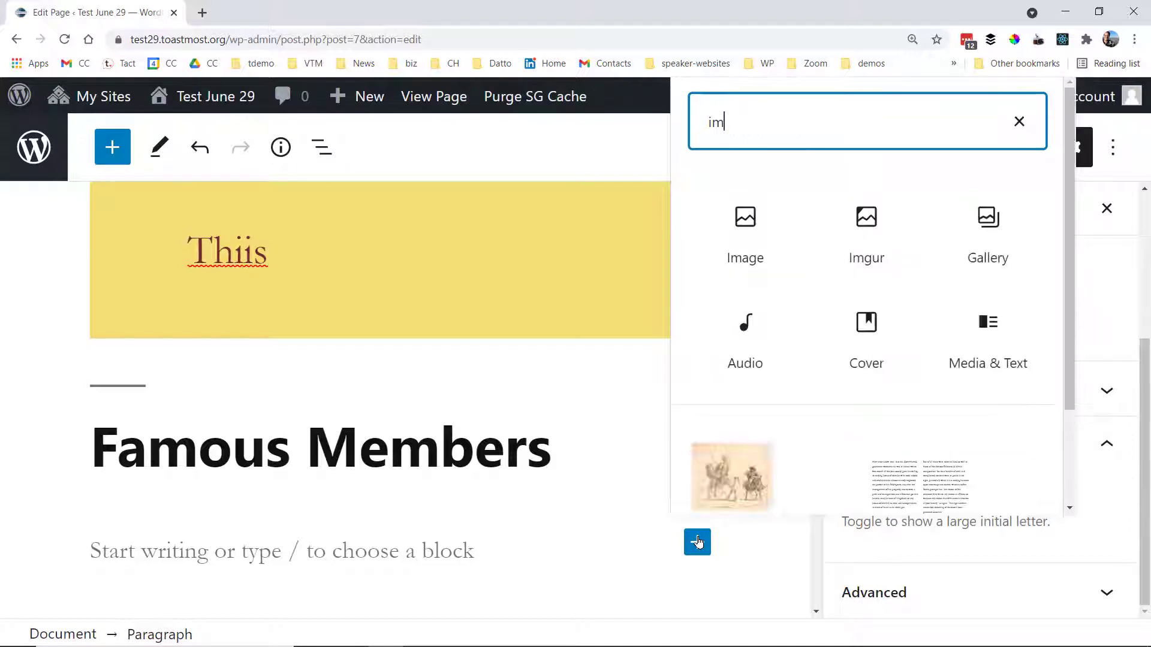
pyautogui.write('age')
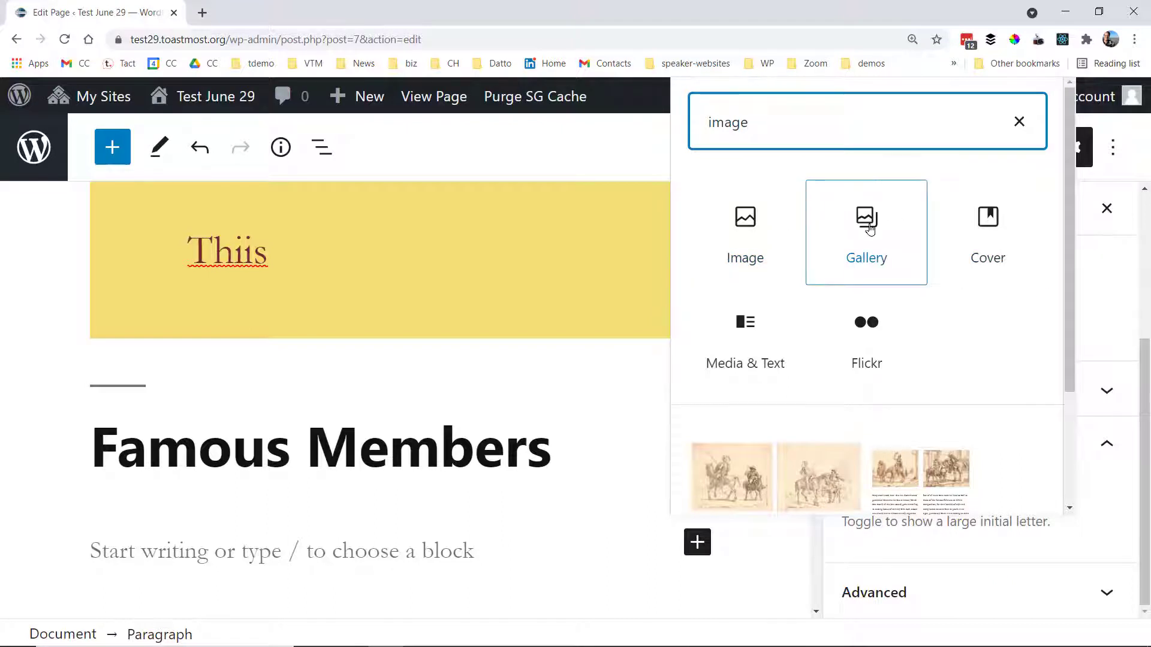
pyautogui.click(742, 233)
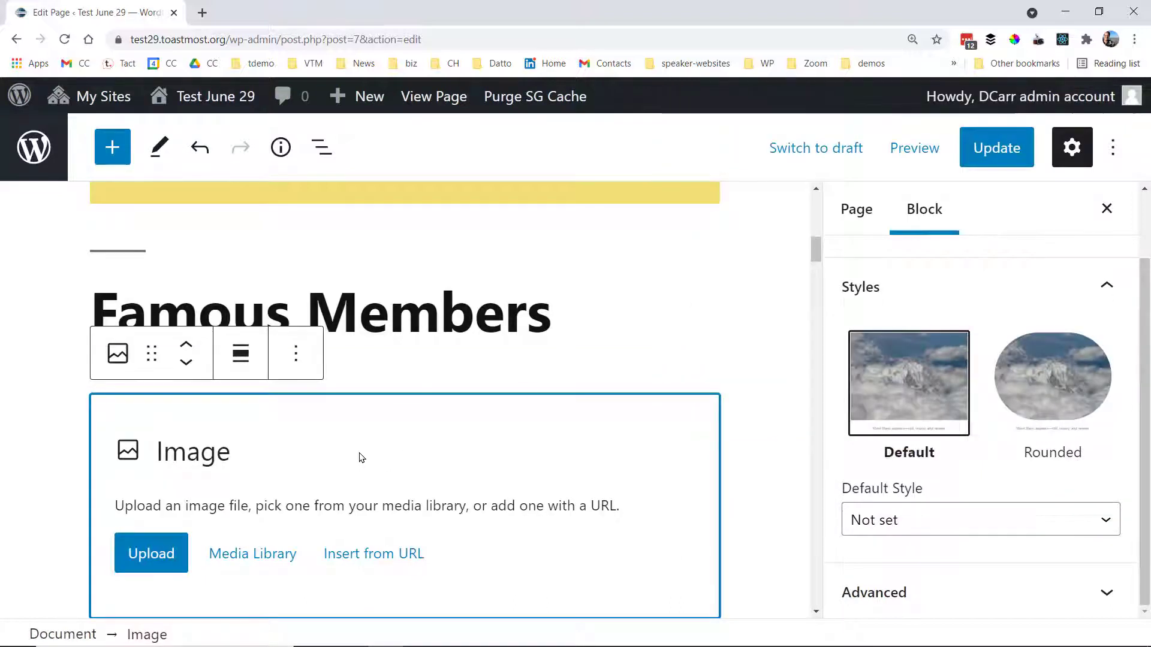
pyautogui.click(160, 543)
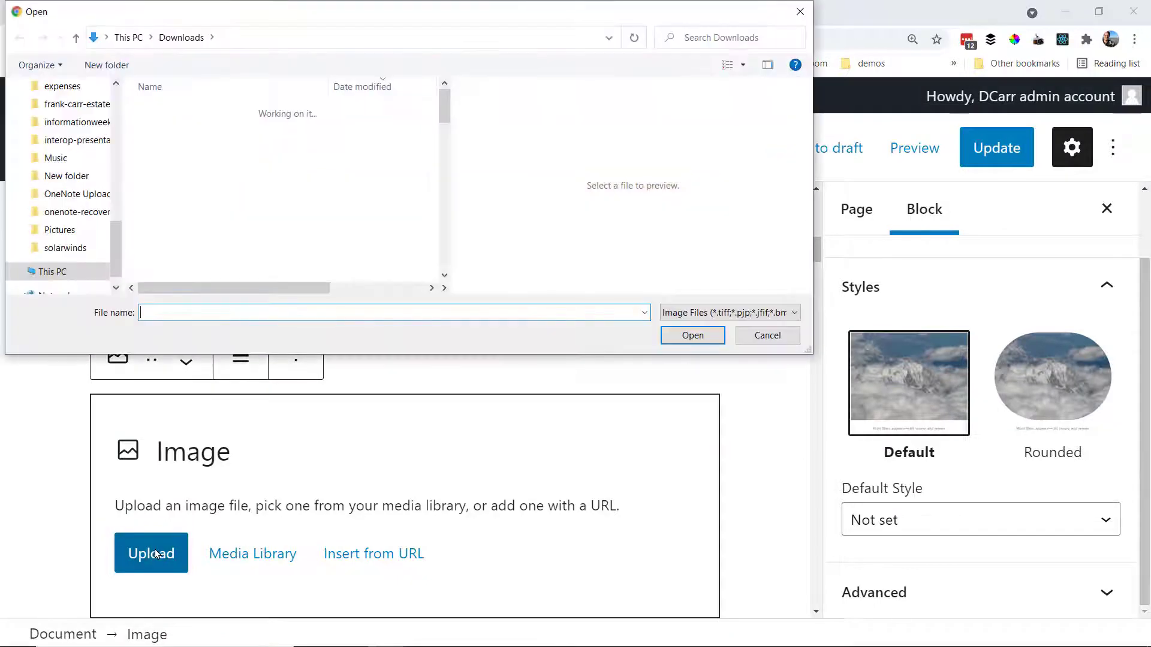
pyautogui.click(268, 130)
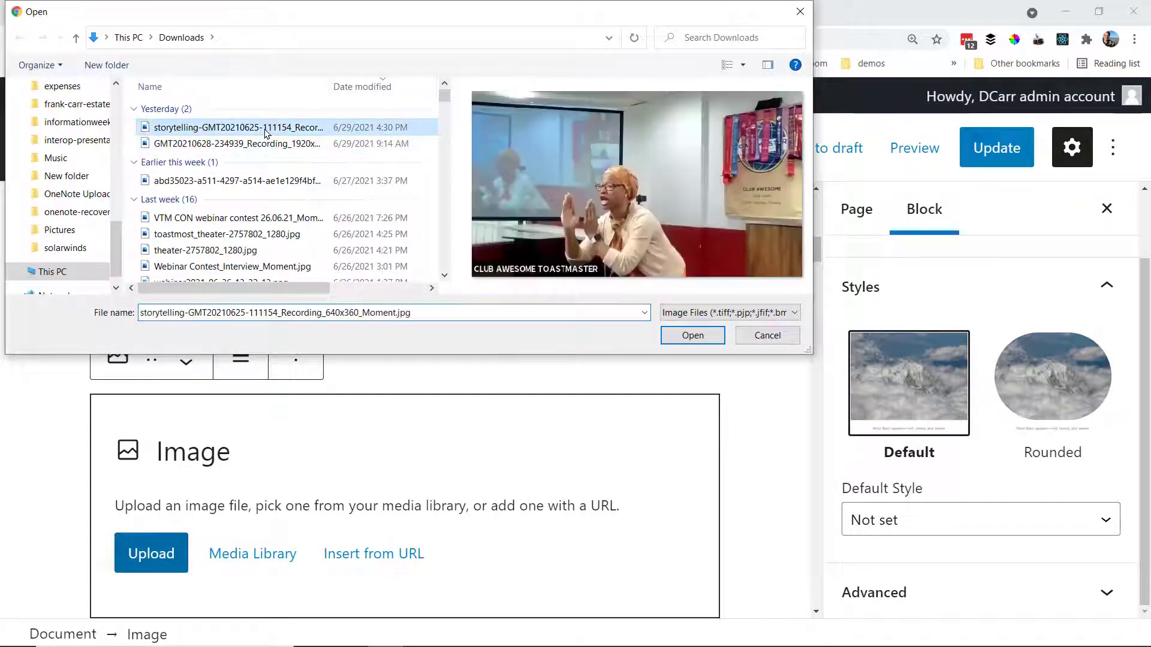
pyautogui.click(694, 335)
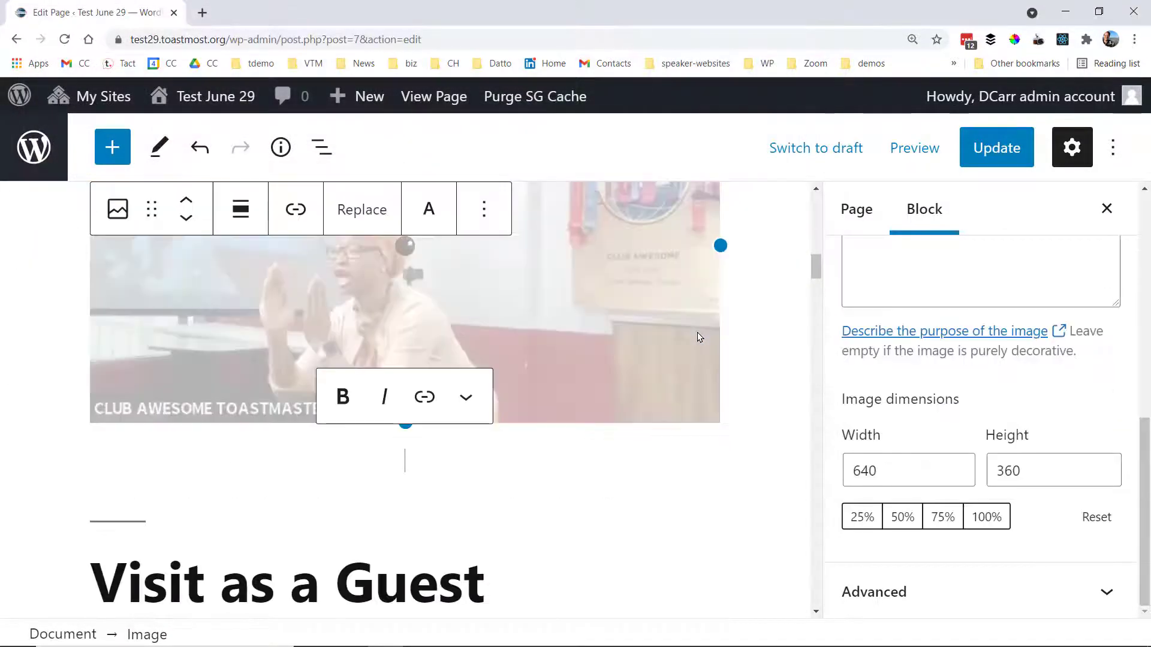
pyautogui.moveTo(814, 271); pyautogui.dragTo(812, 260)
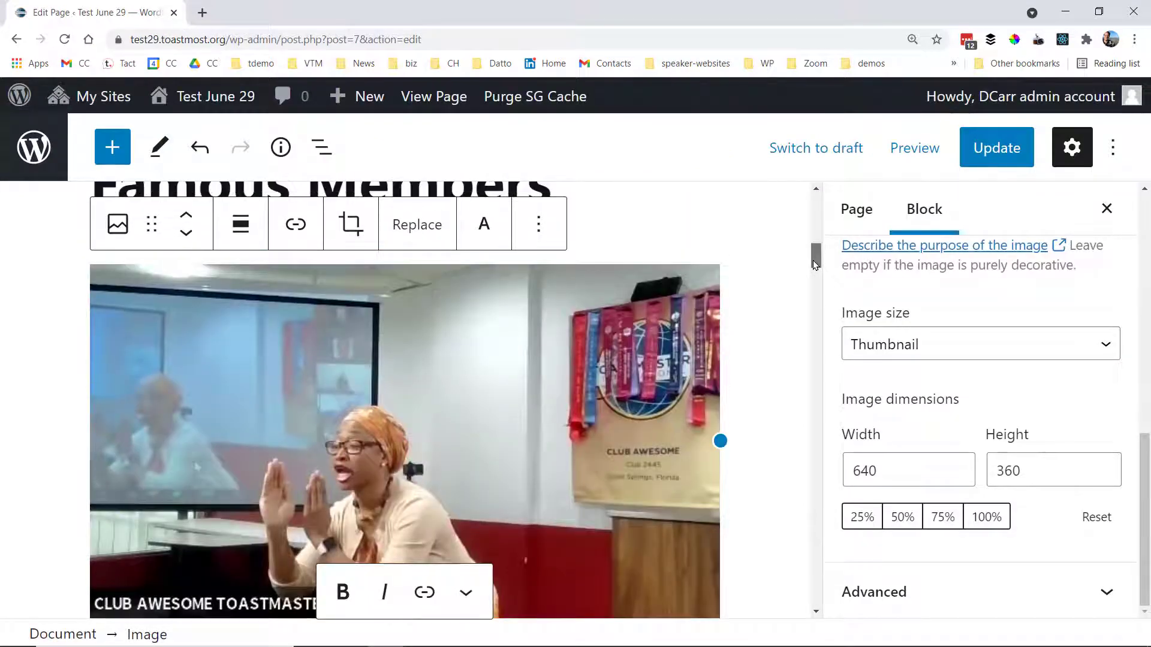
pyautogui.click(381, 434)
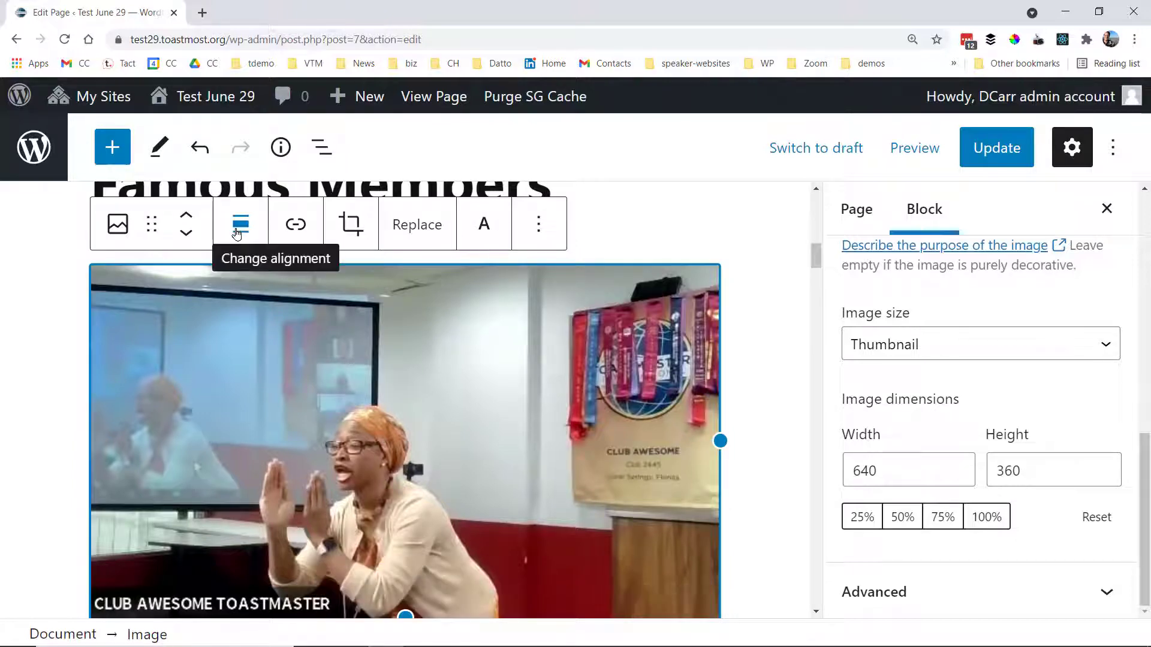
# - Compare the Medium and Full Size options for the Famous Members image and set its size to Medium
pyautogui.click(1030, 353)
pyautogui.click(985, 400)
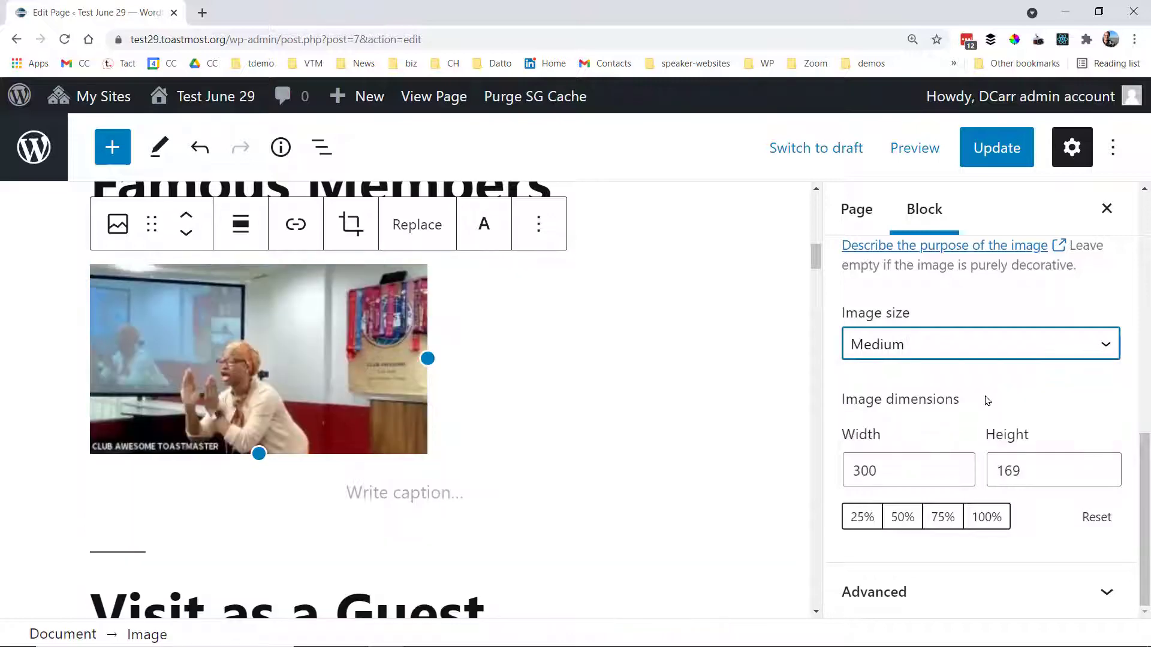
pyautogui.click(987, 346)
pyautogui.click(963, 426)
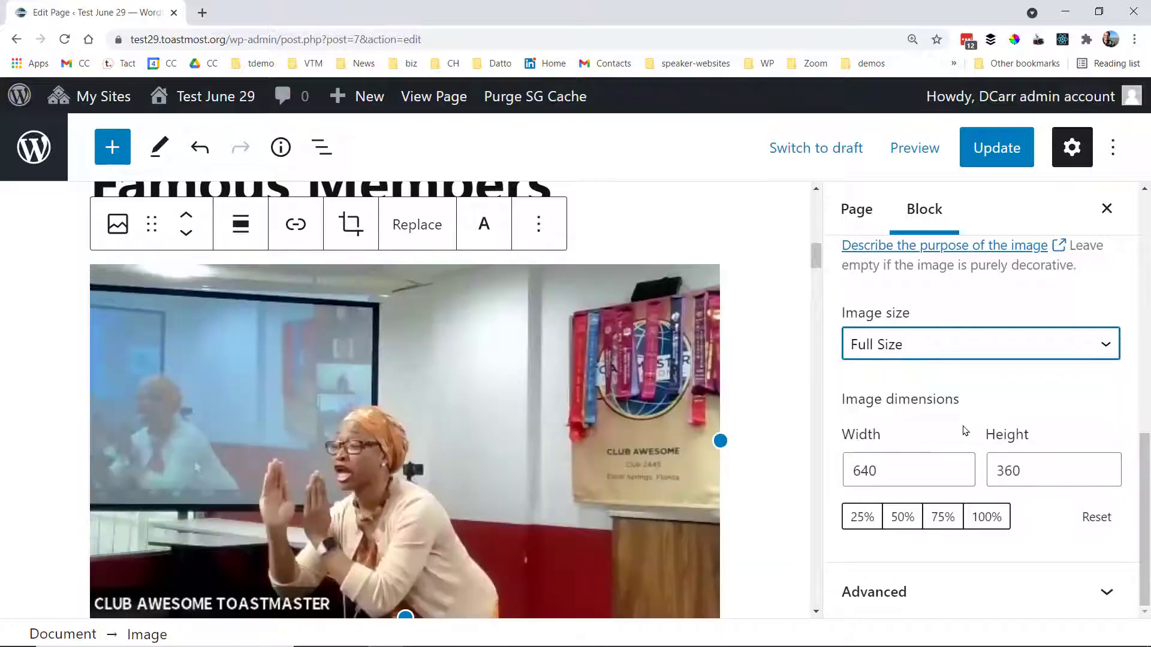
pyautogui.click(965, 351)
pyautogui.click(958, 371)
pyautogui.click(959, 357)
pyautogui.click(940, 396)
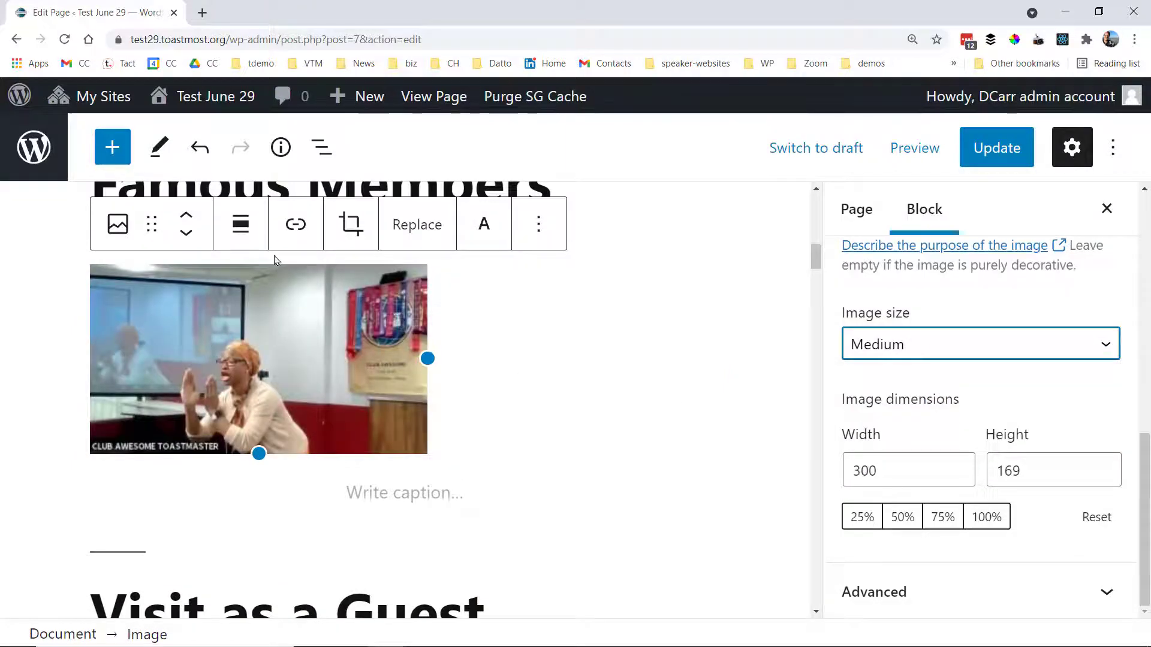
# - Center the Famous Members image and give it the caption "Making a big point"
pyautogui.click(243, 231)
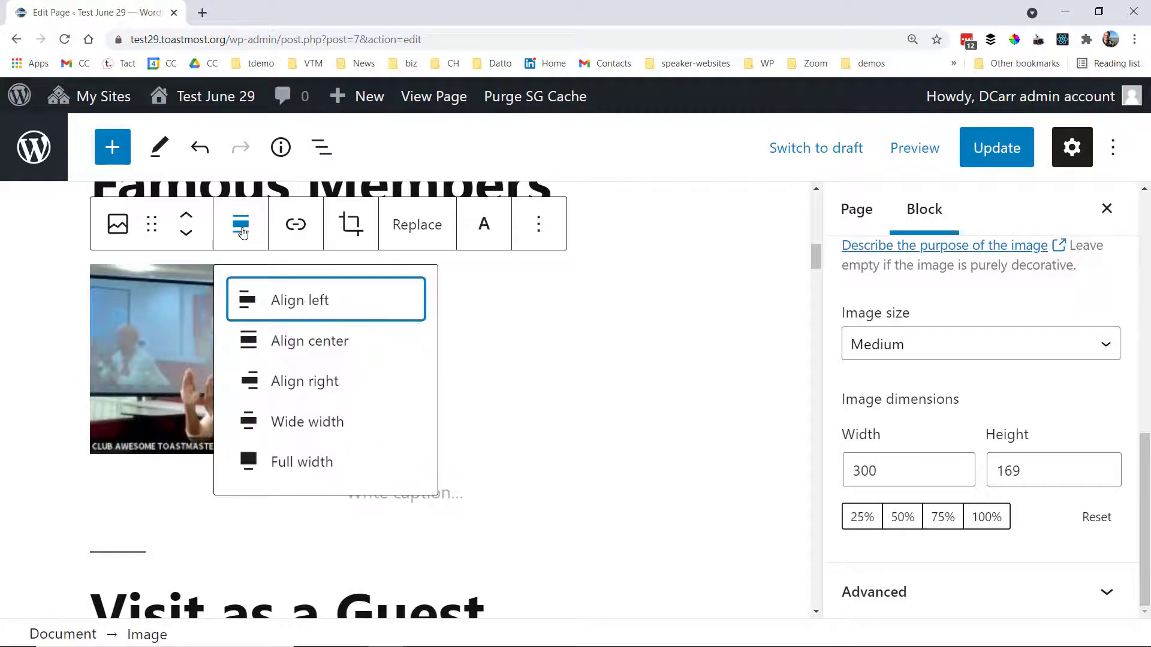
pyautogui.click(299, 348)
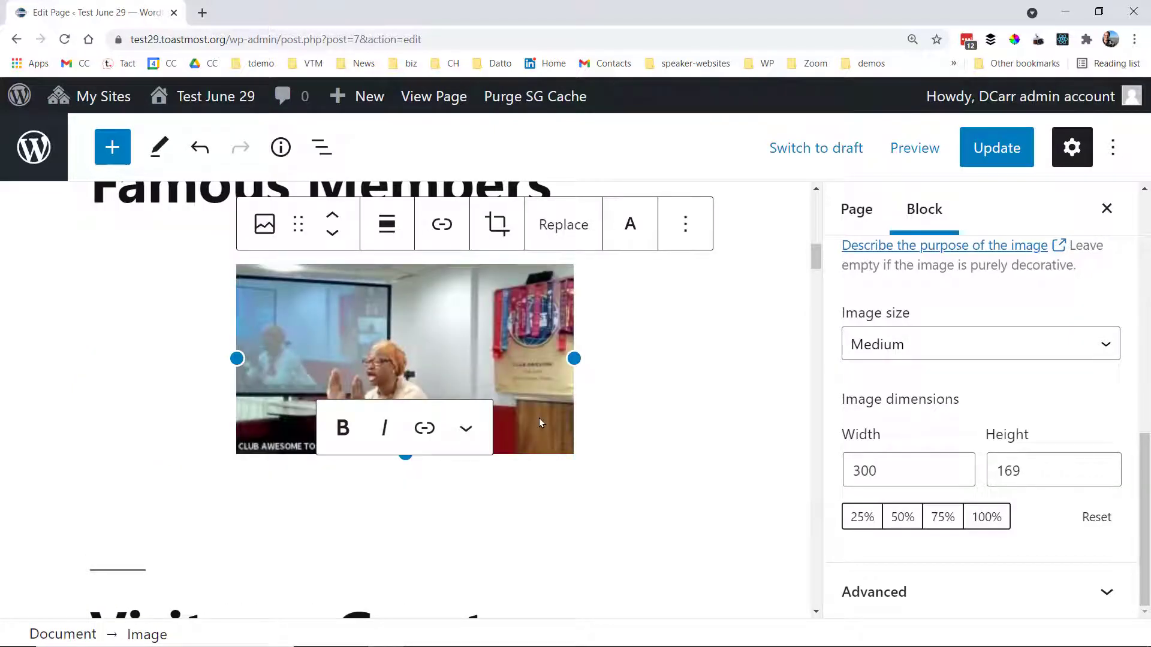
pyautogui.write('Making a ')
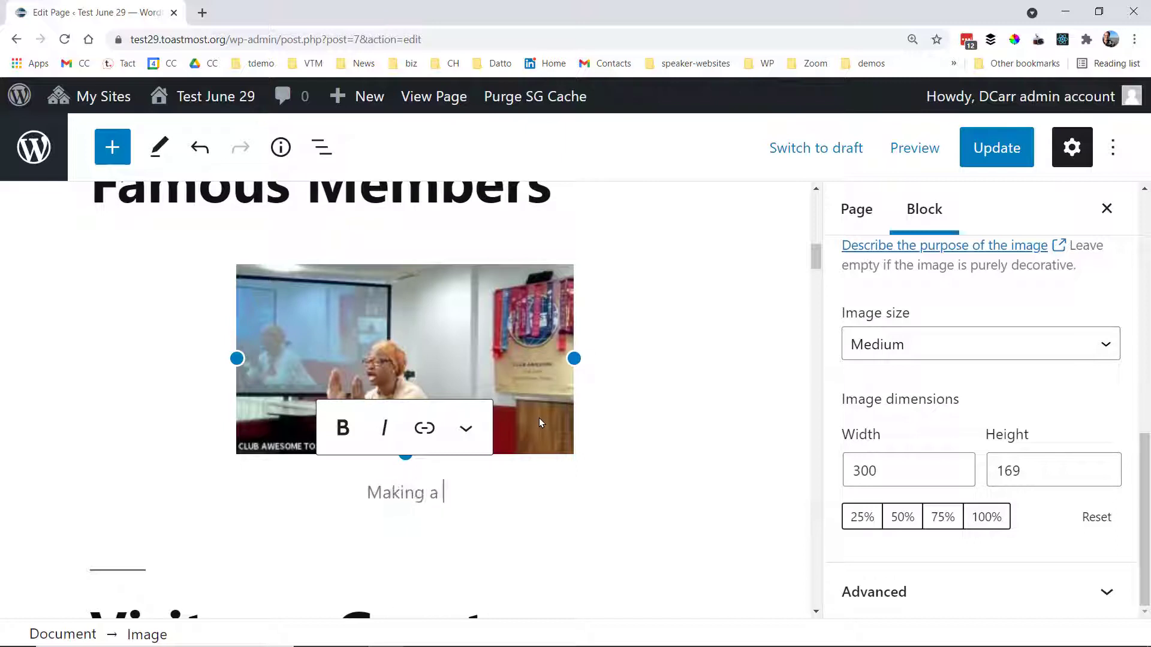
pyautogui.write('big p')
pyautogui.write('oint')
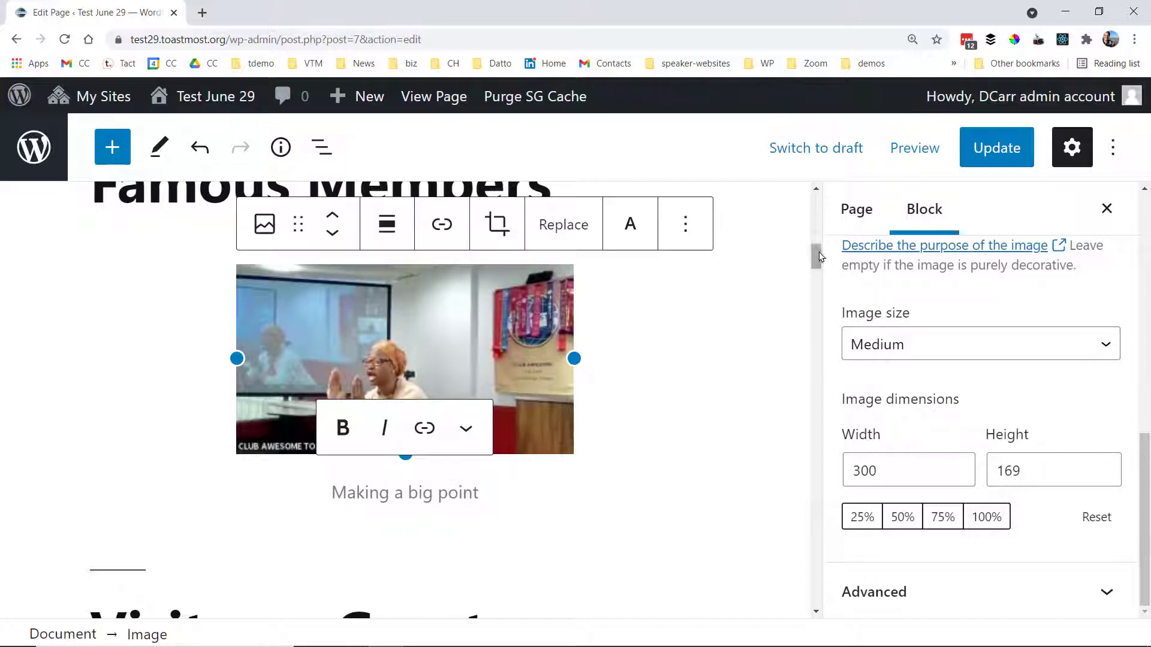
# - Select the RSVPMaker event registration block under "Visit as a Guest" and update the page
pyautogui.moveTo(818, 250); pyautogui.dragTo(813, 253)
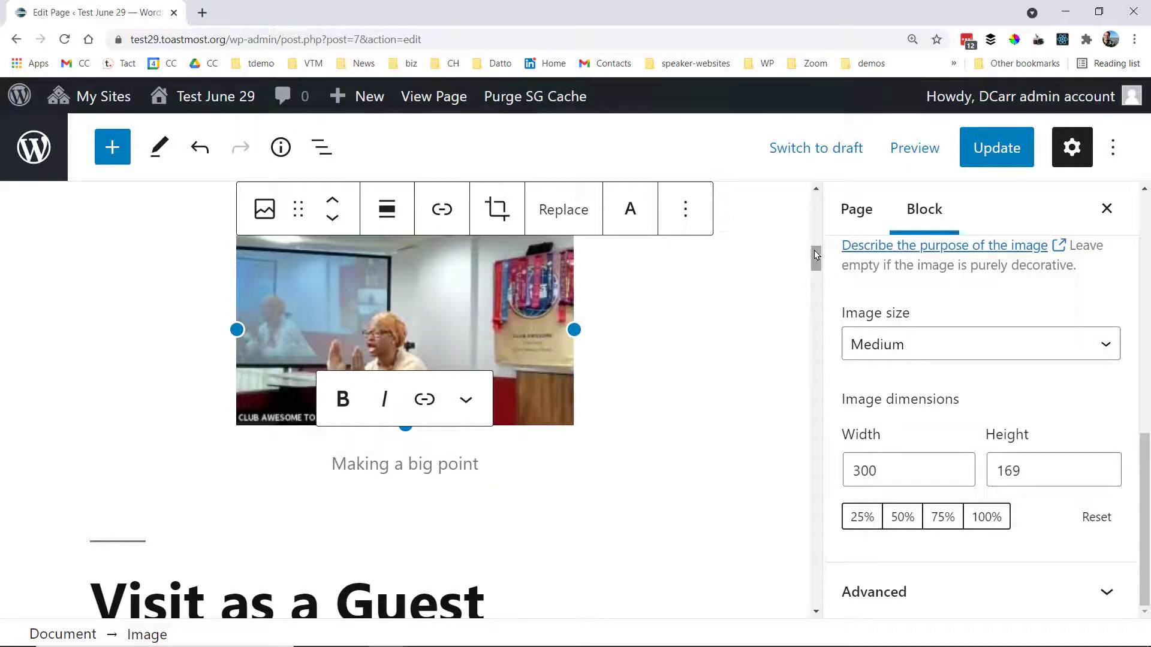
pyautogui.moveTo(814, 250); pyautogui.dragTo(814, 274)
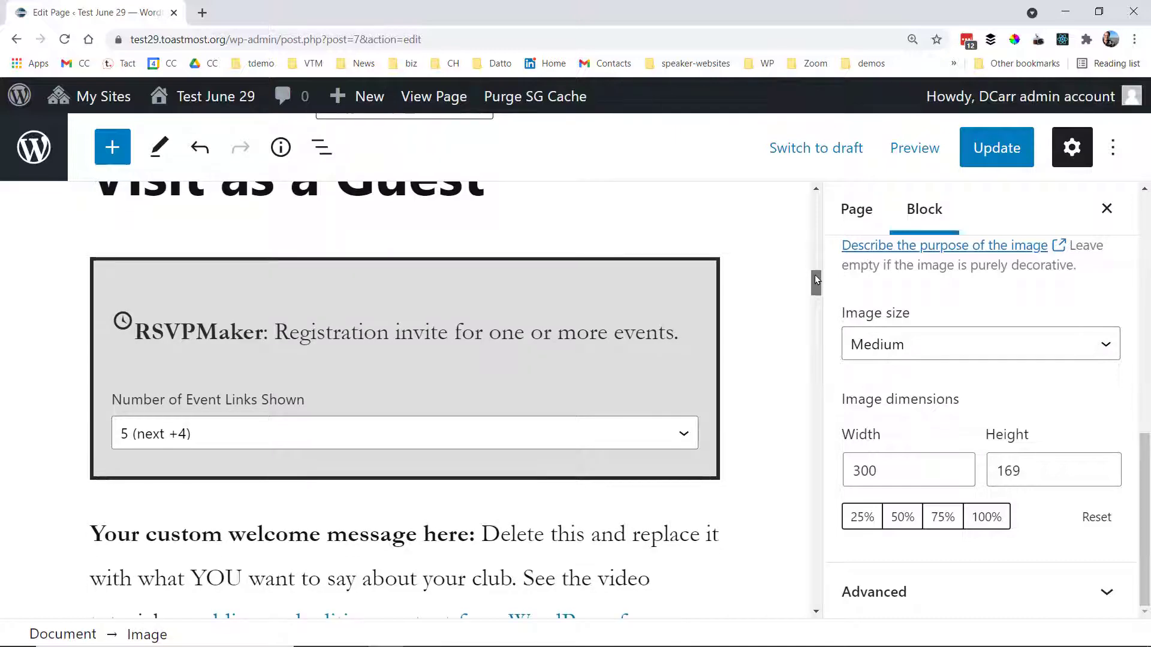
pyautogui.click(514, 355)
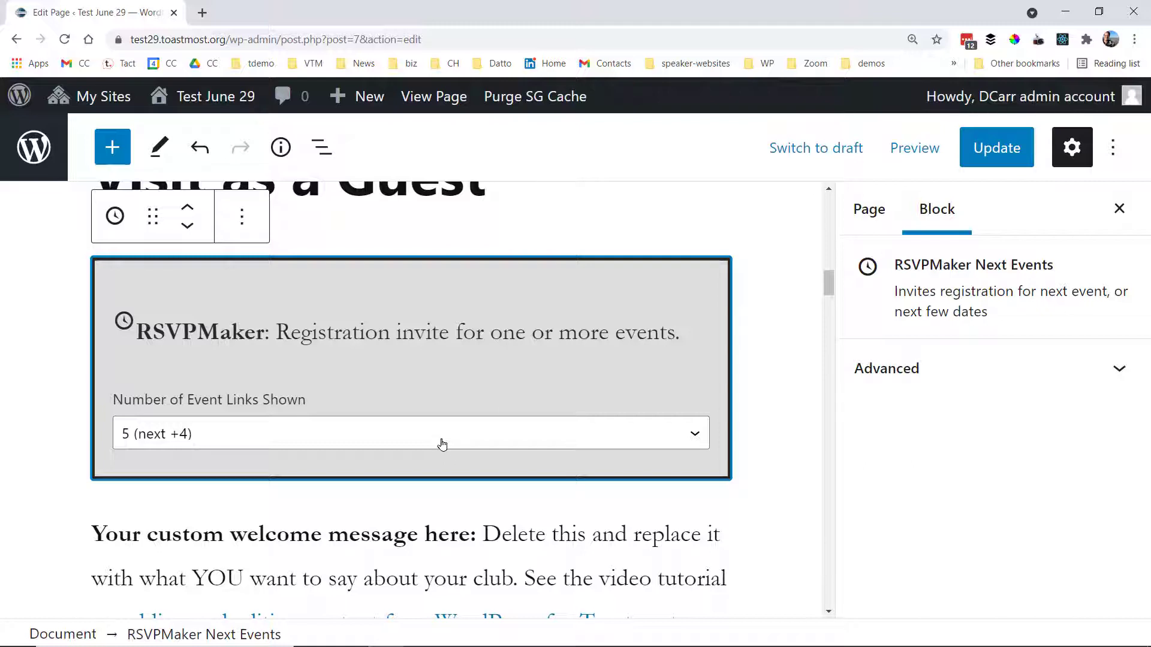
pyautogui.click(997, 148)
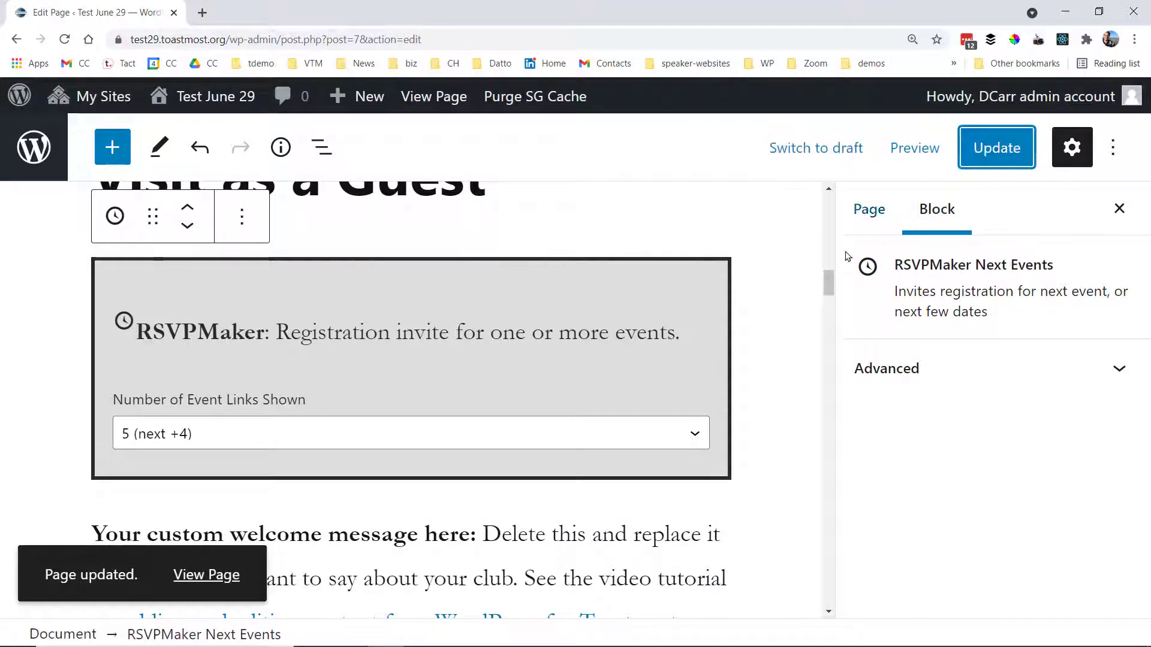
# - View the published home page and look through its content
pyautogui.moveTo(830, 275); pyautogui.dragTo(829, 193)
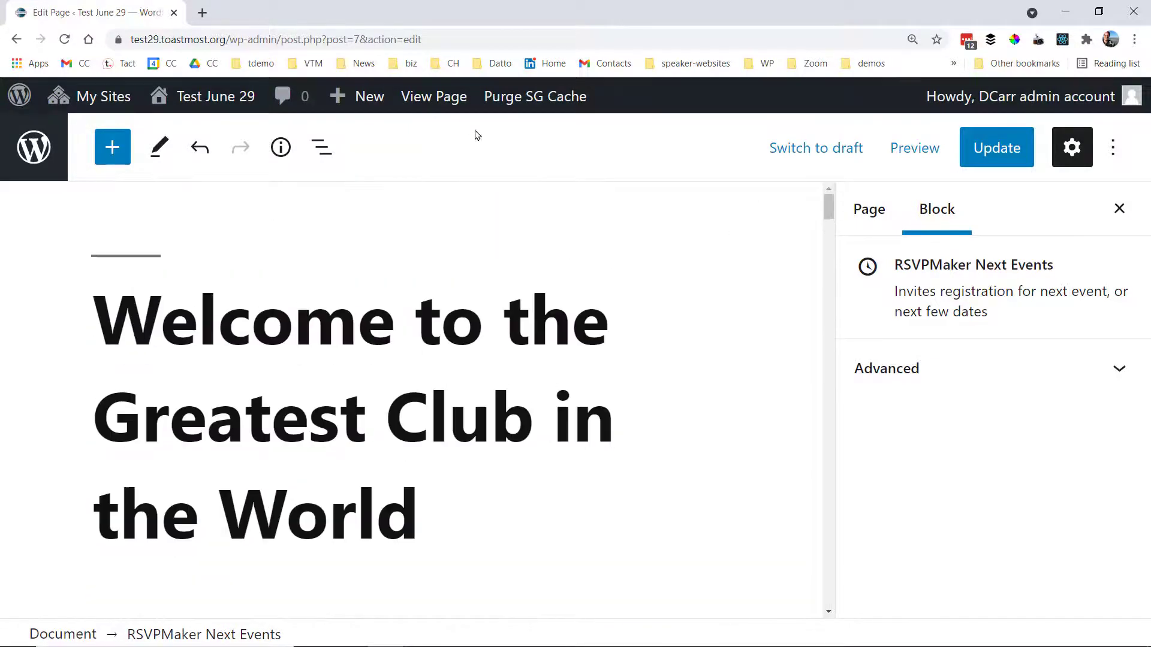
pyautogui.click(434, 97)
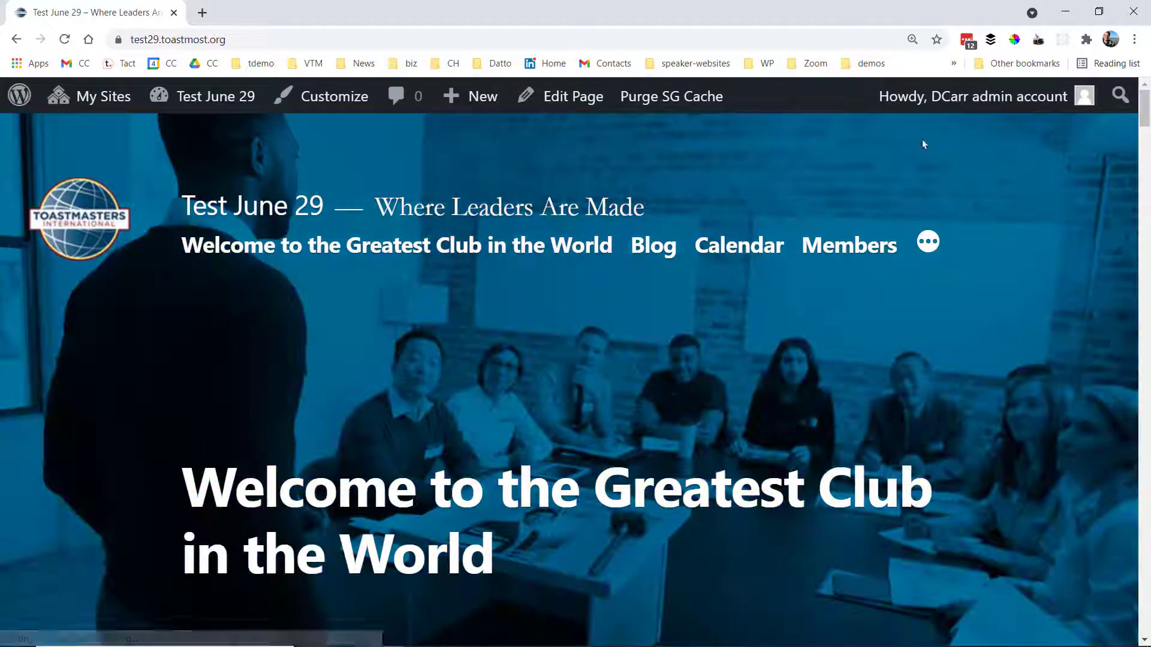
pyautogui.moveTo(1137, 110)
pyautogui.mouseDown()
pyautogui.moveTo(1145, 188)
pyautogui.moveTo(1145, 101)
pyautogui.mouseUp()
pyautogui.click(1075, 183)
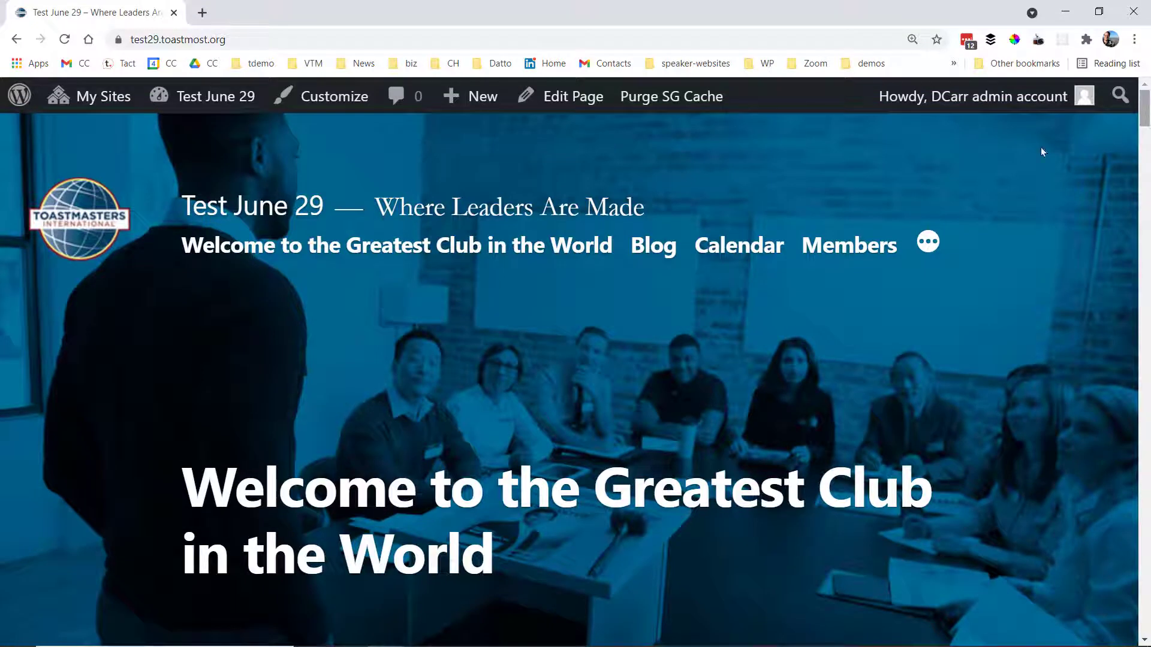
# - Reopen the home page for editing and show its featured image settings
pyautogui.click(571, 97)
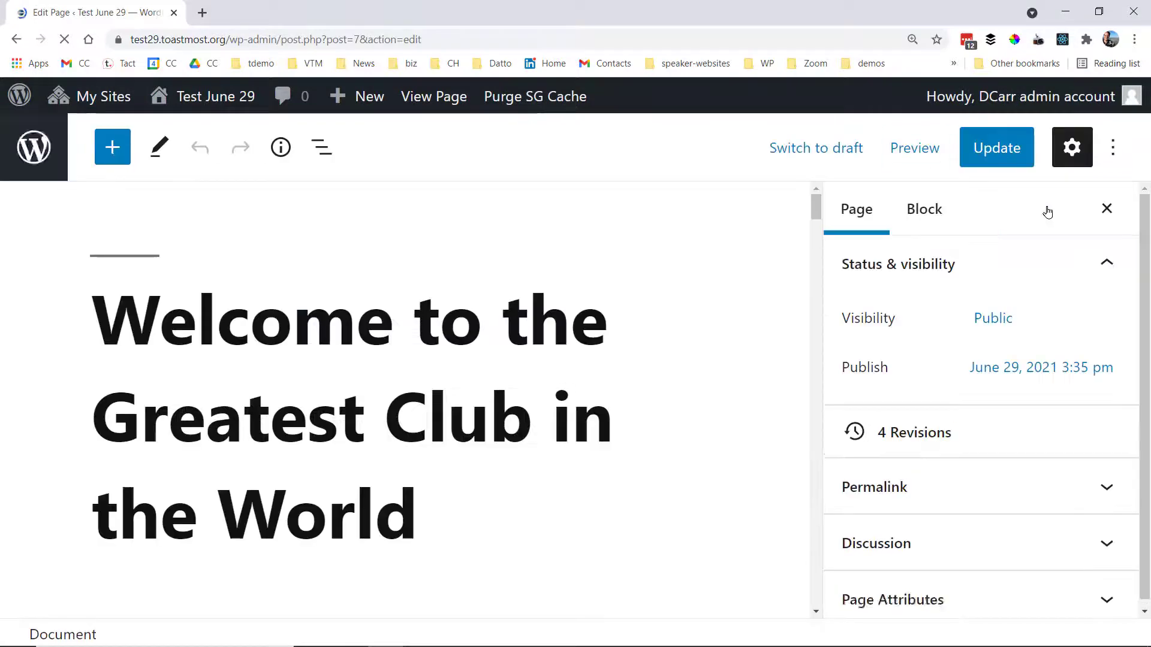
pyautogui.moveTo(1146, 212); pyautogui.dragTo(1146, 334)
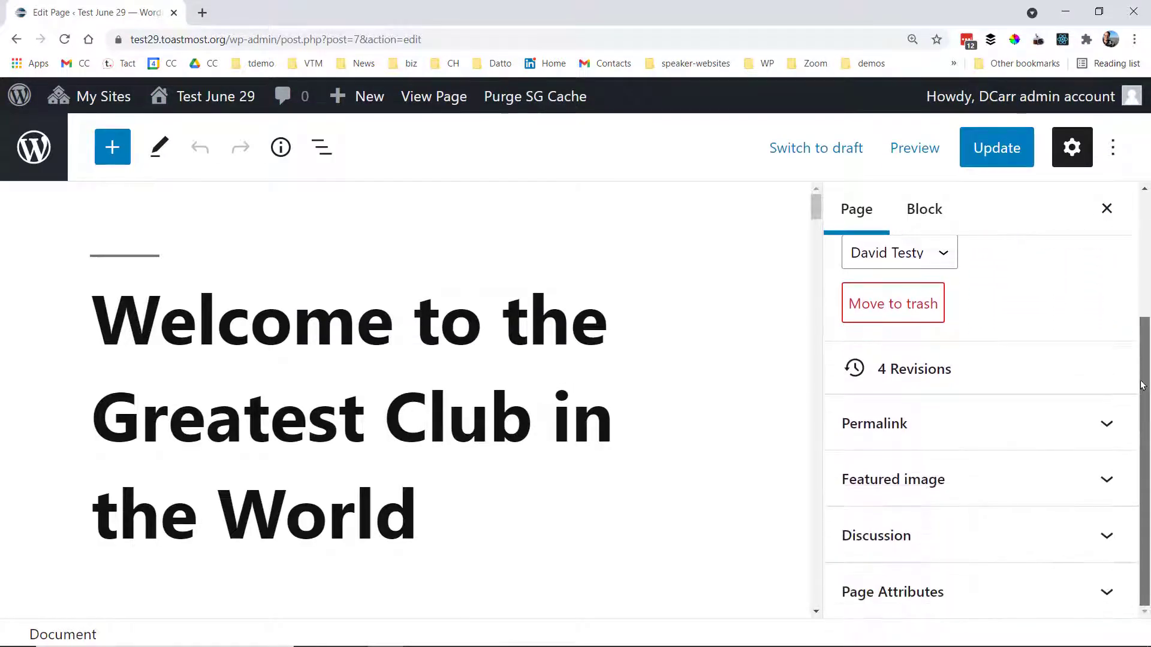
pyautogui.click(899, 480)
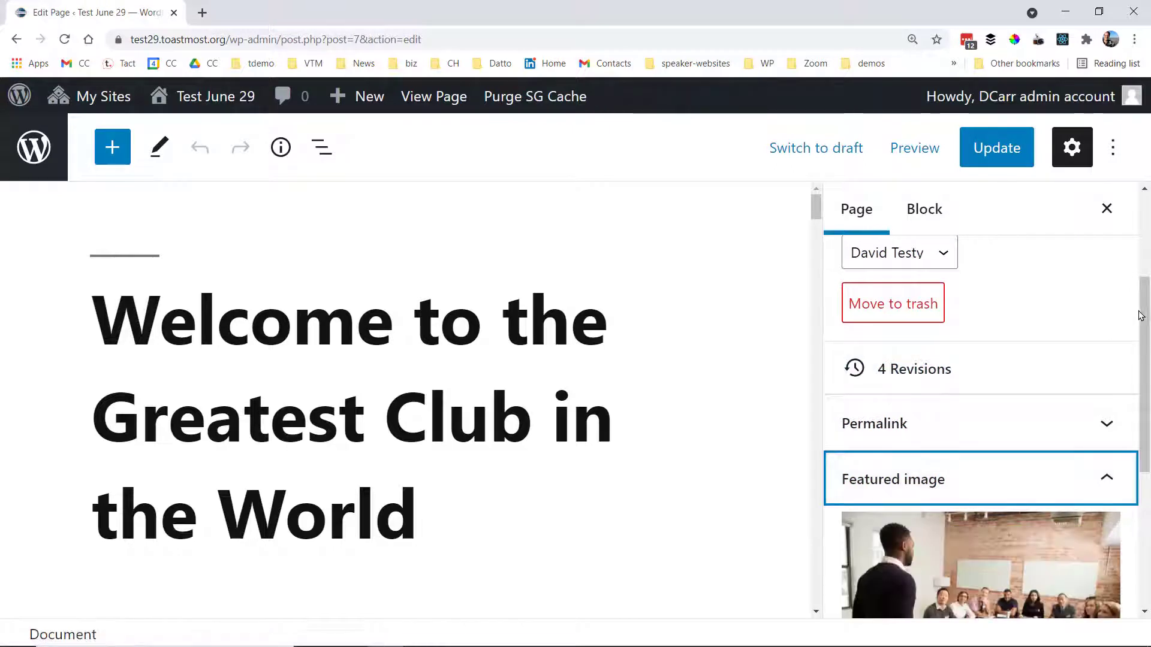
pyautogui.moveTo(1144, 320); pyautogui.dragTo(1142, 420)
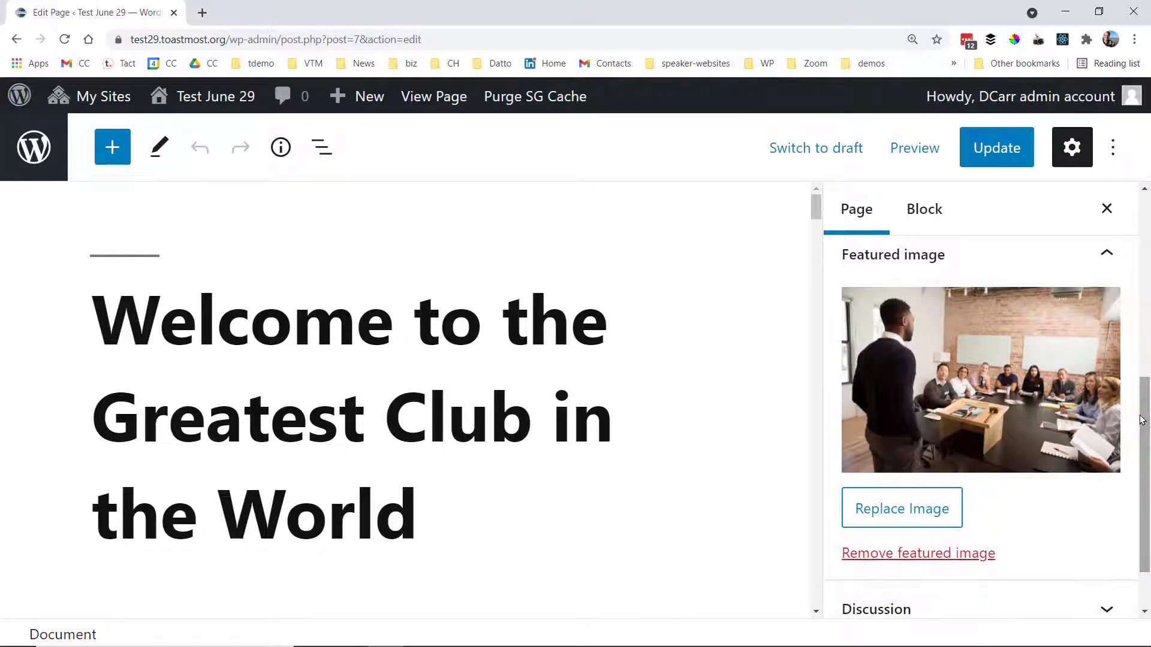
pyautogui.click(908, 511)
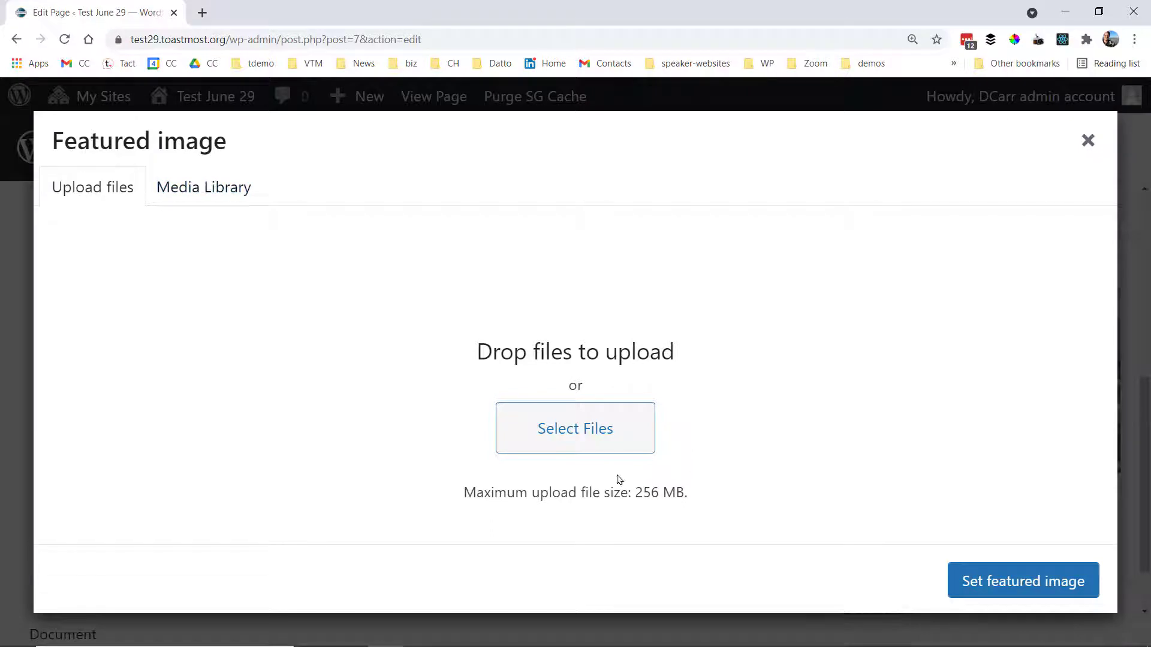
pyautogui.click(184, 187)
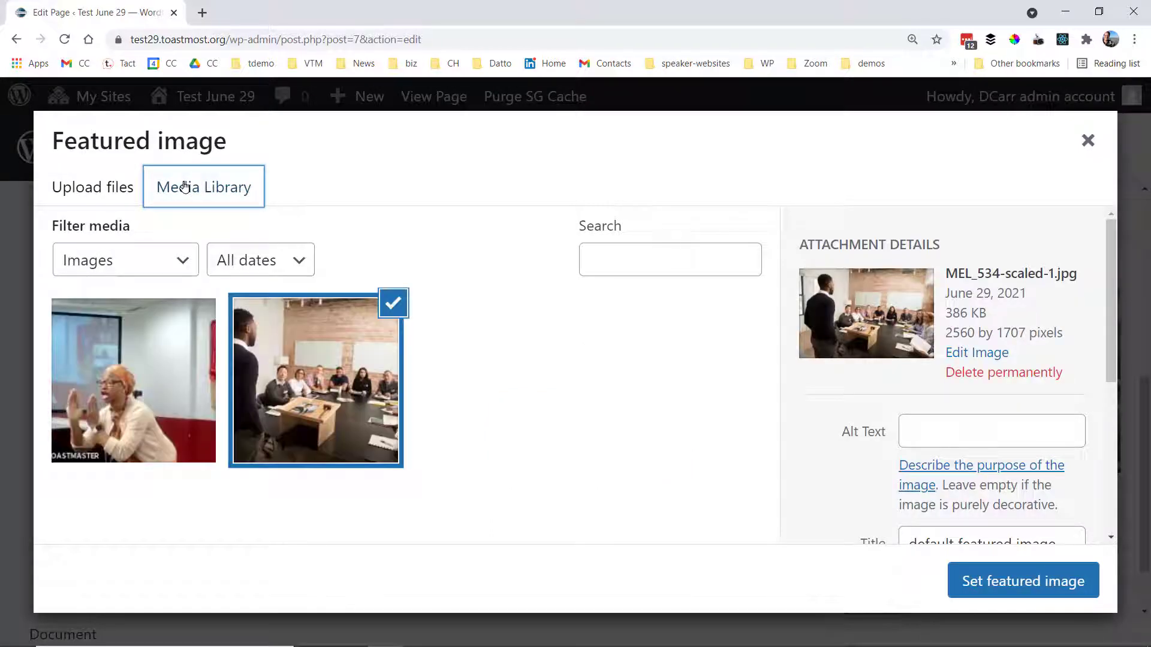
pyautogui.click(162, 398)
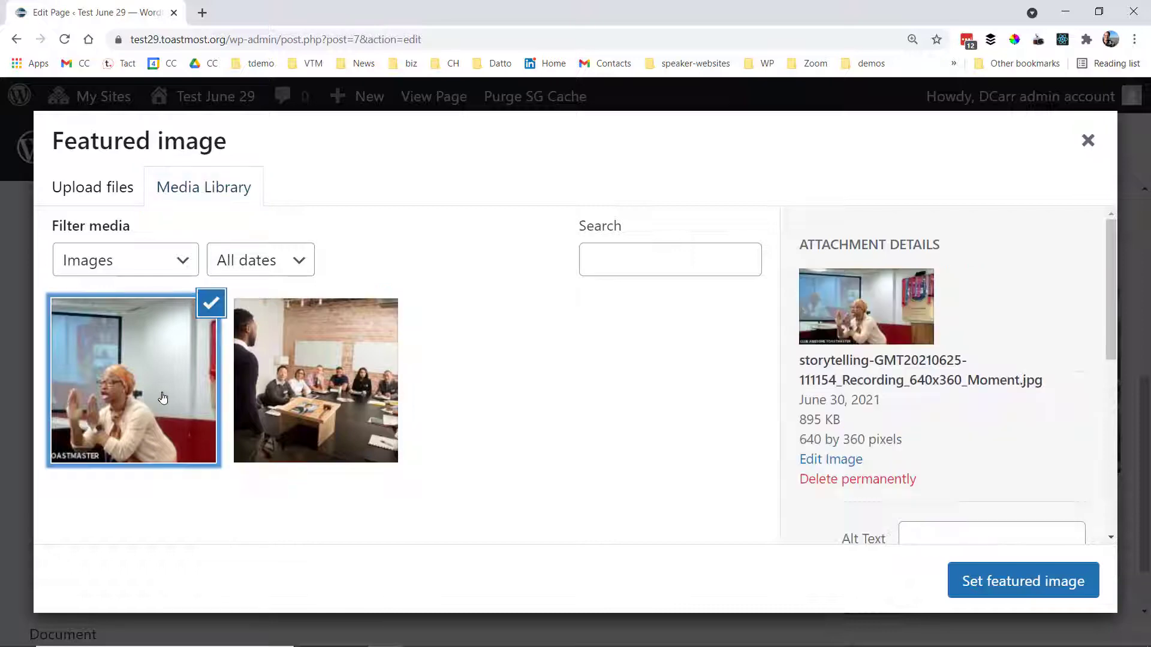
pyautogui.click(1041, 582)
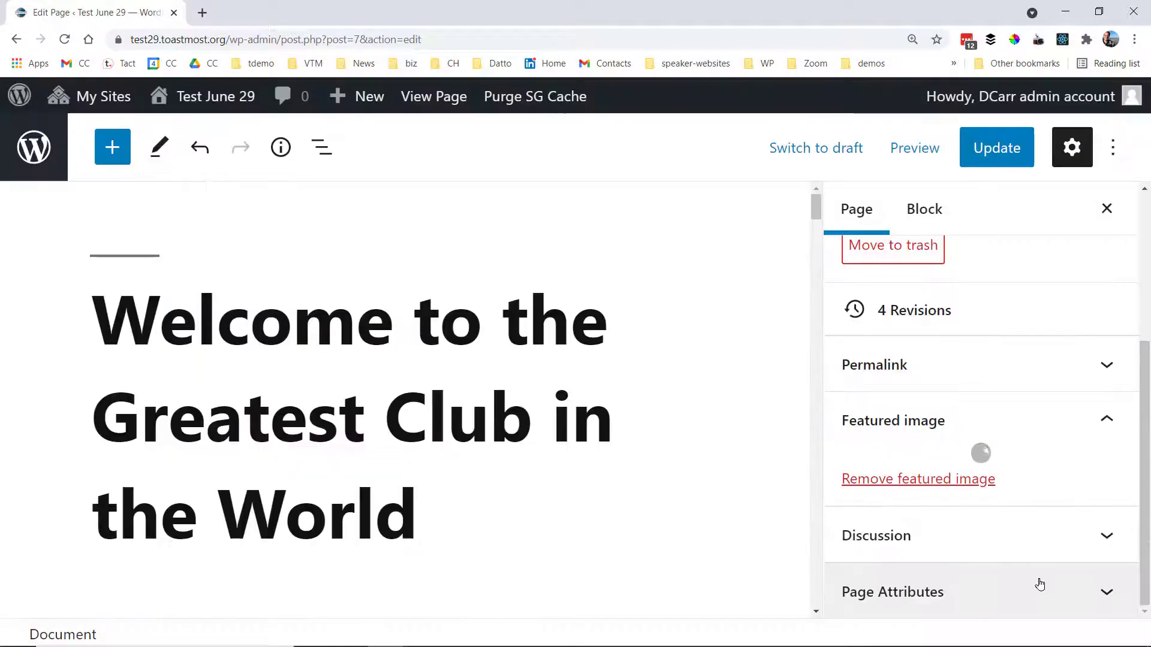
pyautogui.click(993, 139)
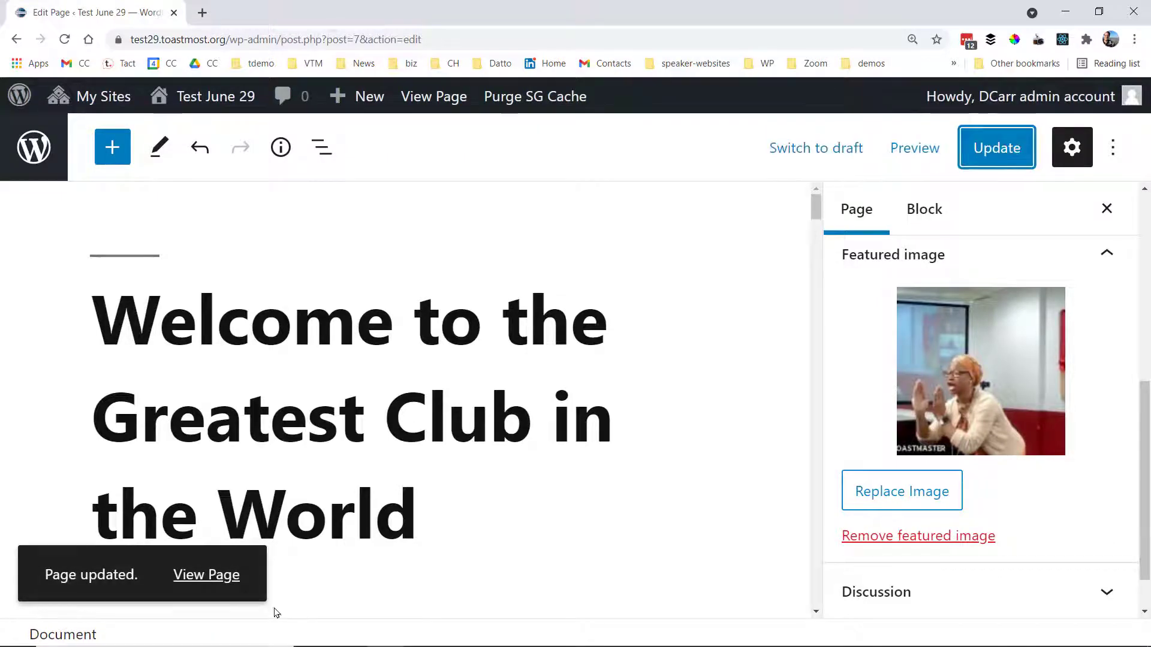
# - View the updated home page with its new header image and go to the site's Blog page
pyautogui.click(224, 575)
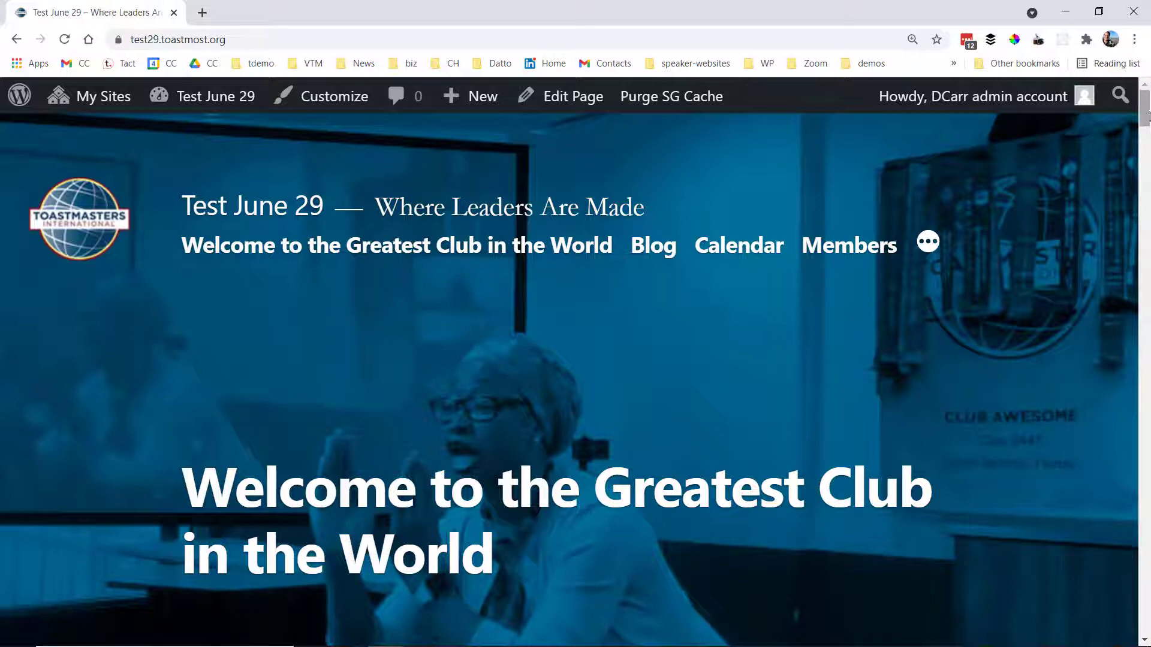
pyautogui.scroll(-3, 1146, 135)
pyautogui.moveTo(1148, 118); pyautogui.dragTo(1149, 105)
pyautogui.click(656, 249)
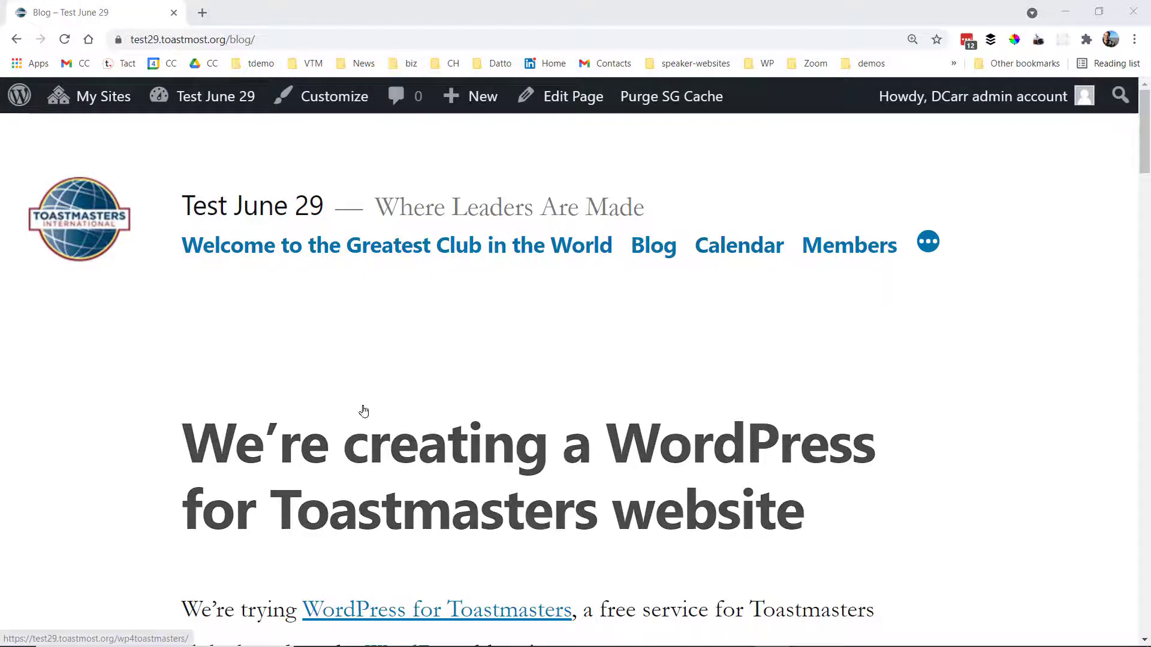
# - Open op.toastmost.org in a new browser tab and look over the example club's home page
pyautogui.click(203, 13)
pyautogui.write('o')
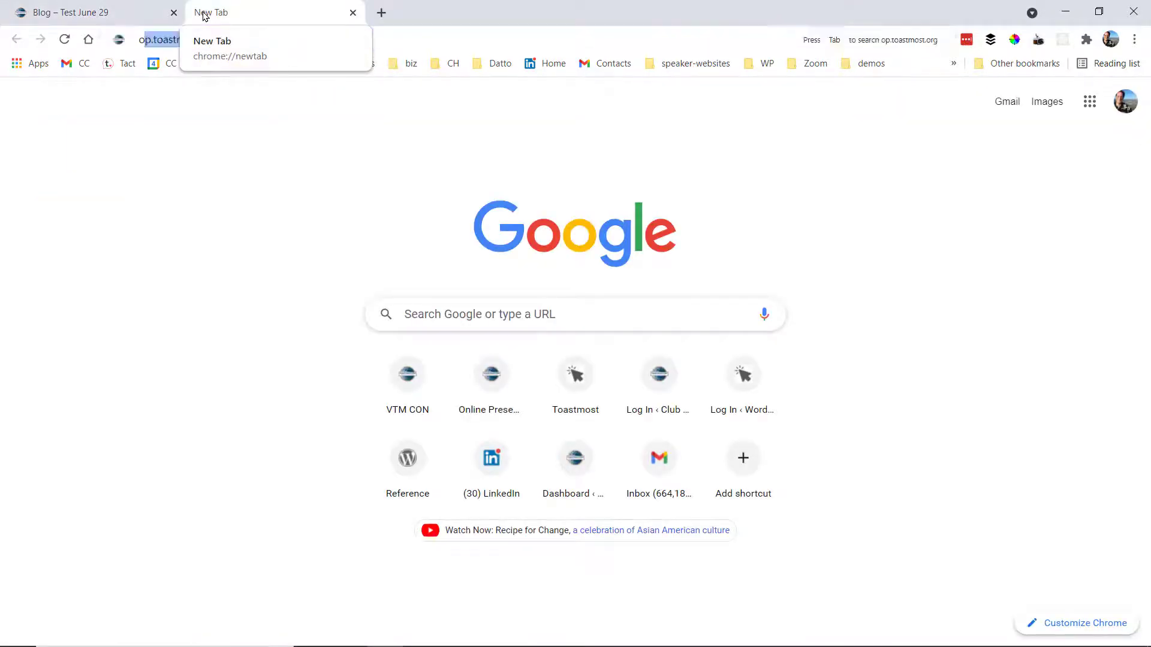
pyautogui.write('op')
pyautogui.press('BackSpace')
pyautogui.press('BackSpace')
pyautogui.write('o')
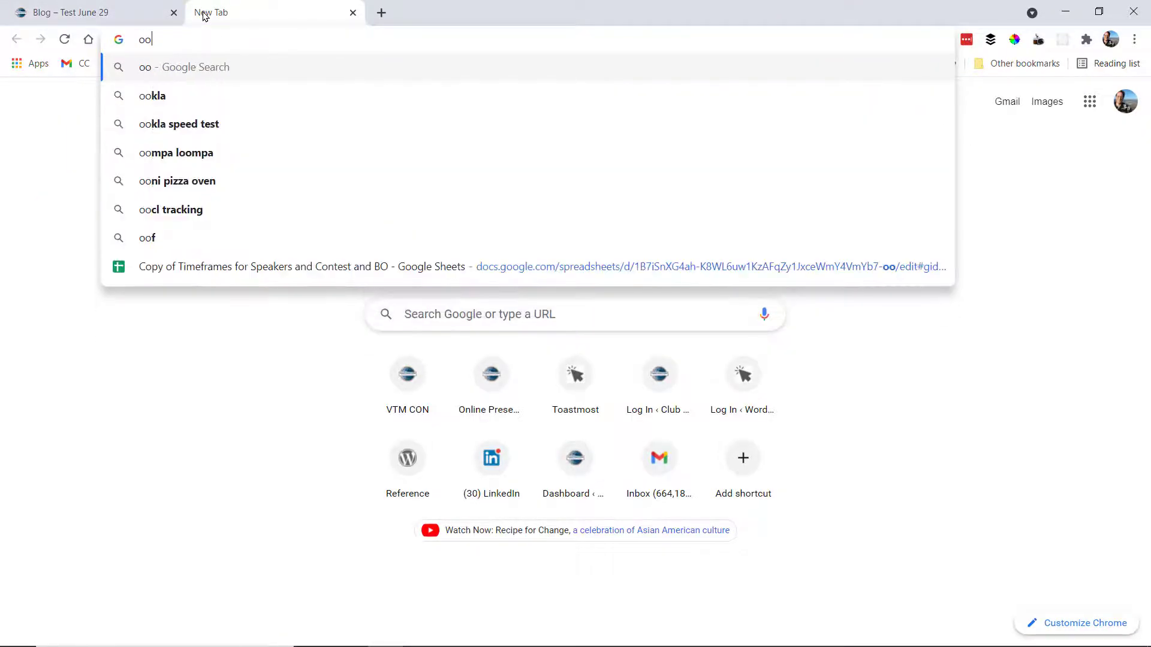
pyautogui.press('BackSpace')
pyautogui.write('p')
pyautogui.press('Return')
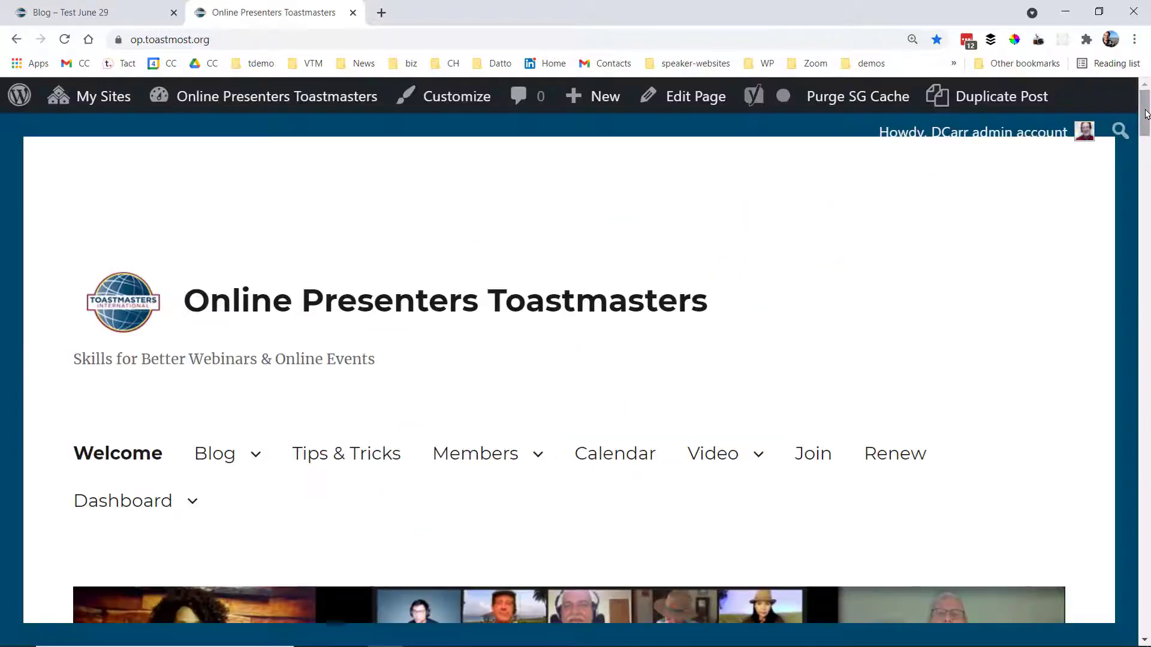
pyautogui.moveTo(1144, 116)
pyautogui.mouseDown()
pyautogui.moveTo(1148, 293)
pyautogui.moveTo(1146, 112)
pyautogui.mouseUp()
# - Open digitalcommunicators.org in the same tab and look through its home page and Members page
pyautogui.click(593, 36)
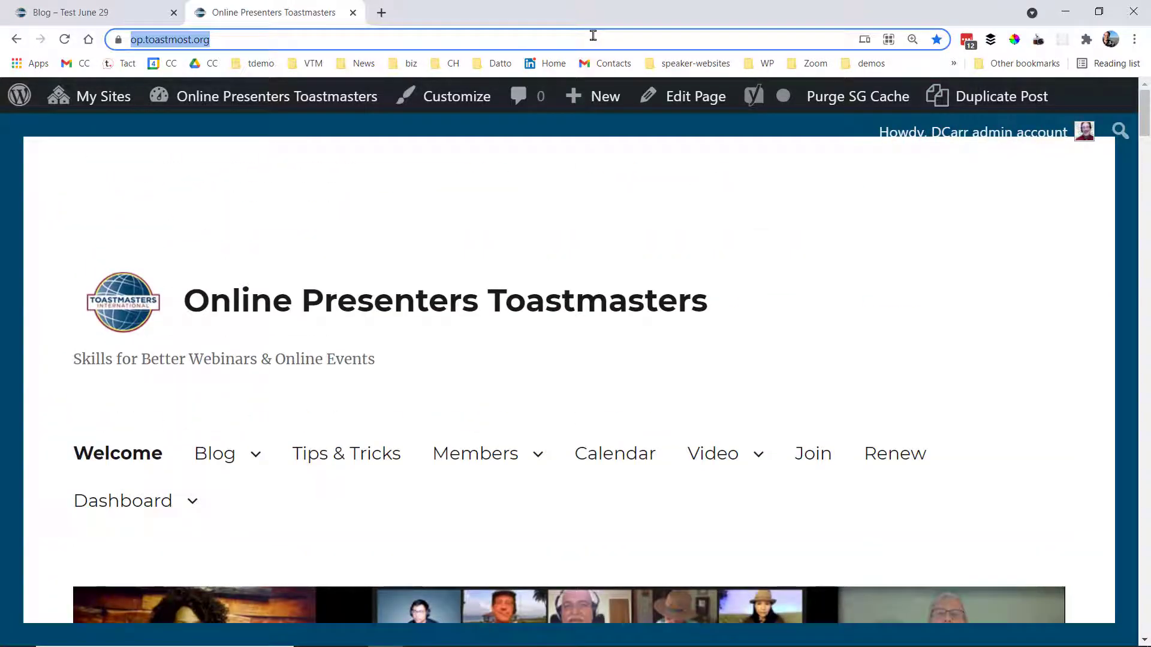
pyautogui.write('dig')
pyautogui.press('Return')
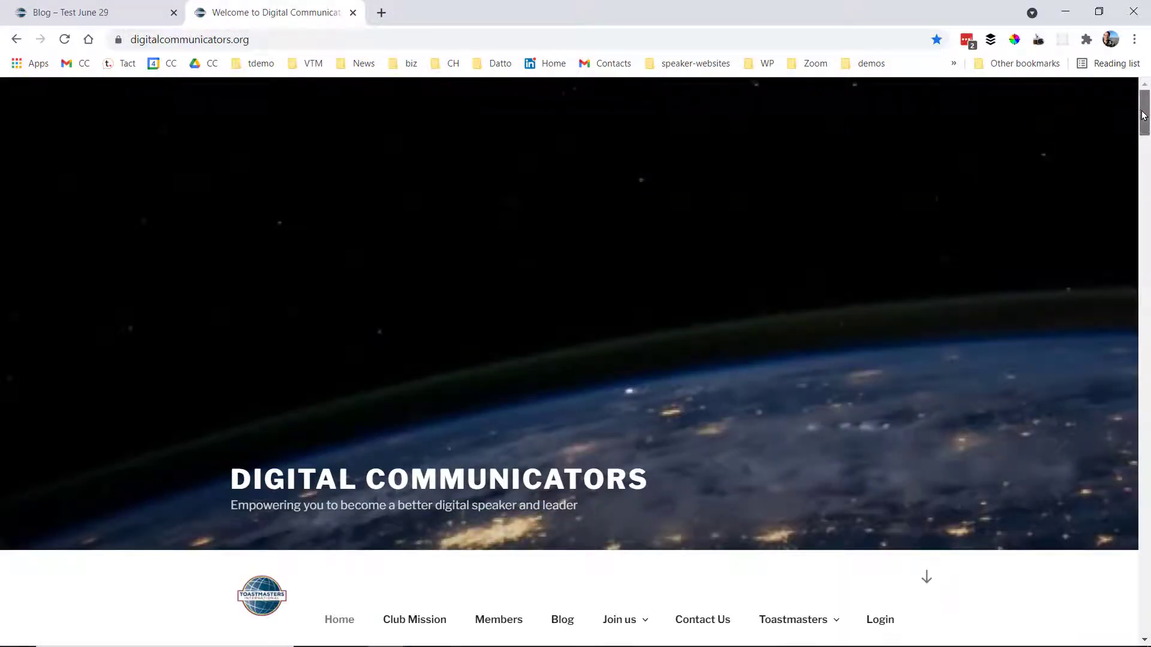
pyautogui.scroll(-3, 1142, 126)
pyautogui.scroll(3, 1143, 129)
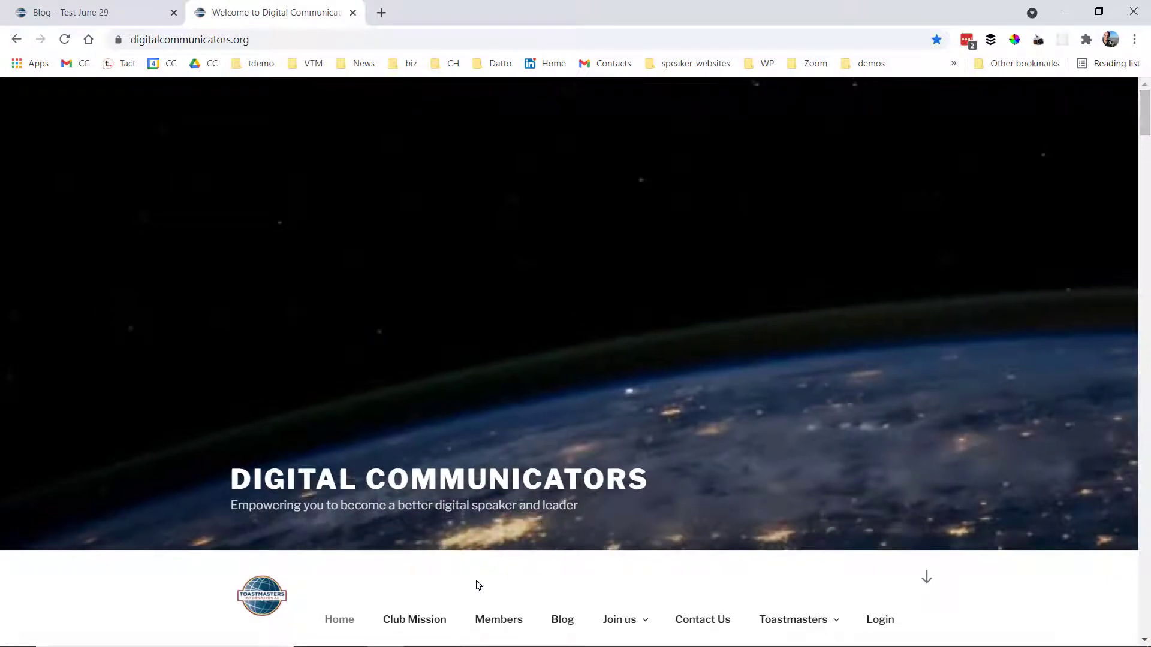
pyautogui.click(499, 620)
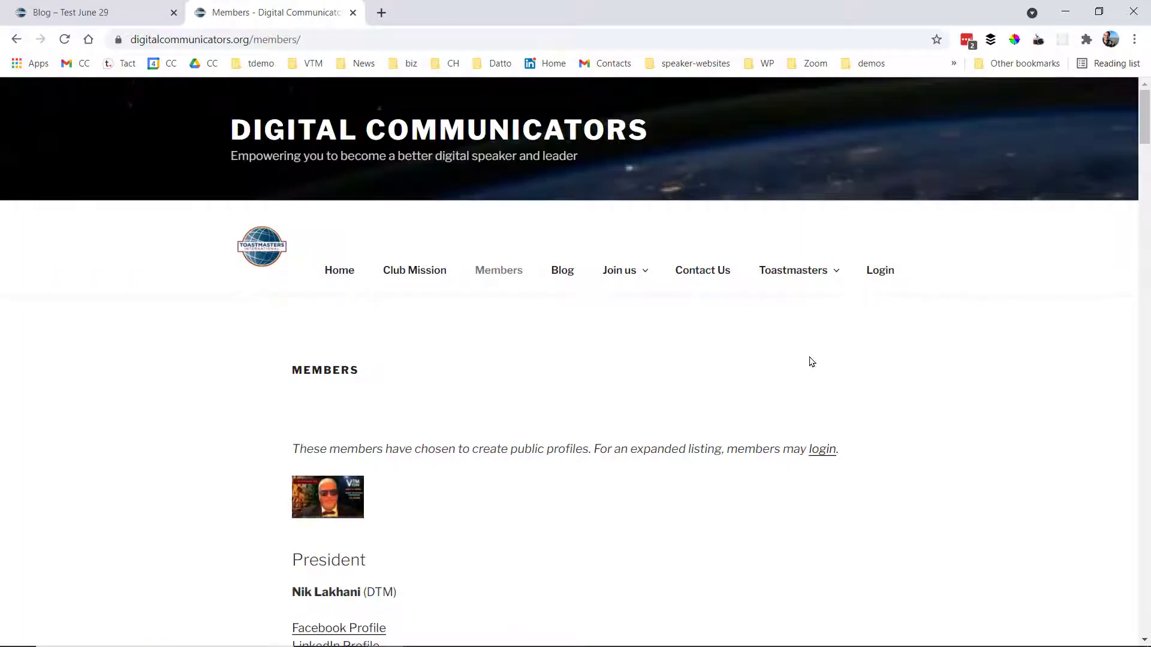
pyautogui.moveTo(1142, 120); pyautogui.dragTo(1138, 94)
# - Return to the Test June 29 site and open its theme customizer, with the browser zoomed out one level
pyautogui.click(104, 12)
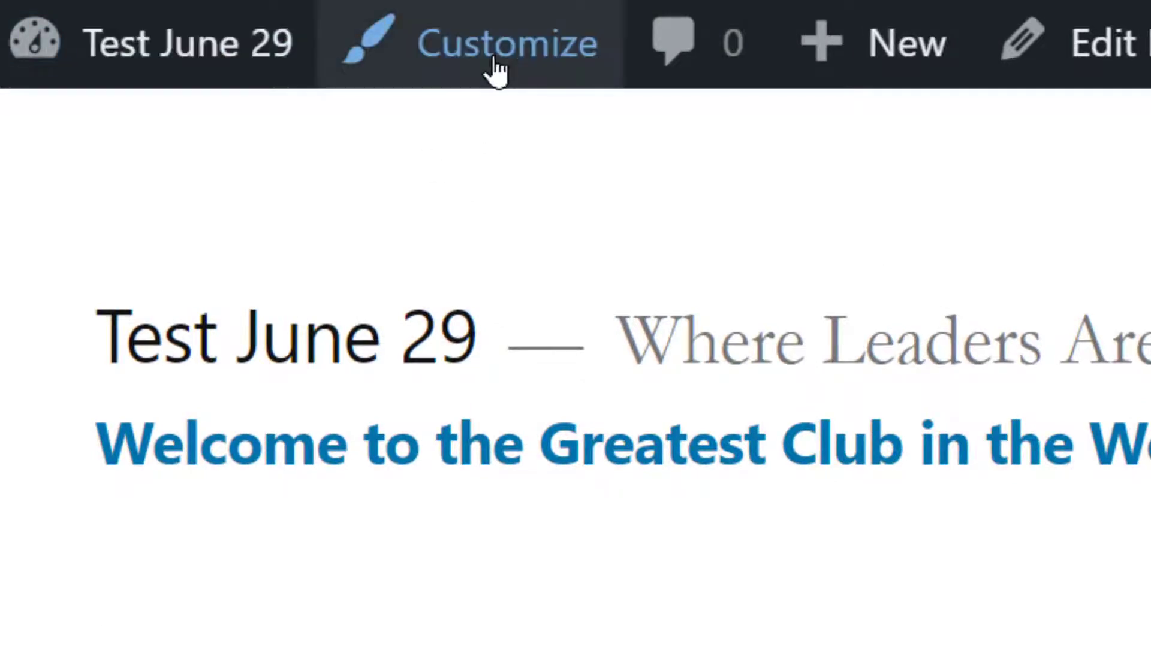
pyautogui.click(547, 52)
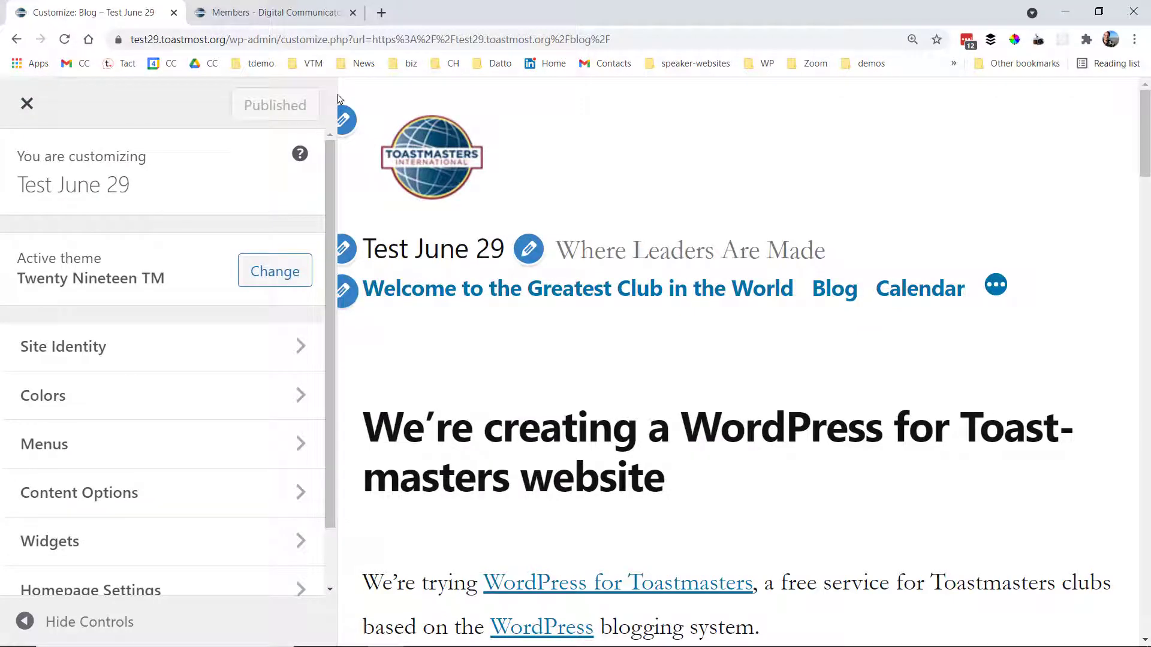
pyautogui.hotkey('ctrl', '-')
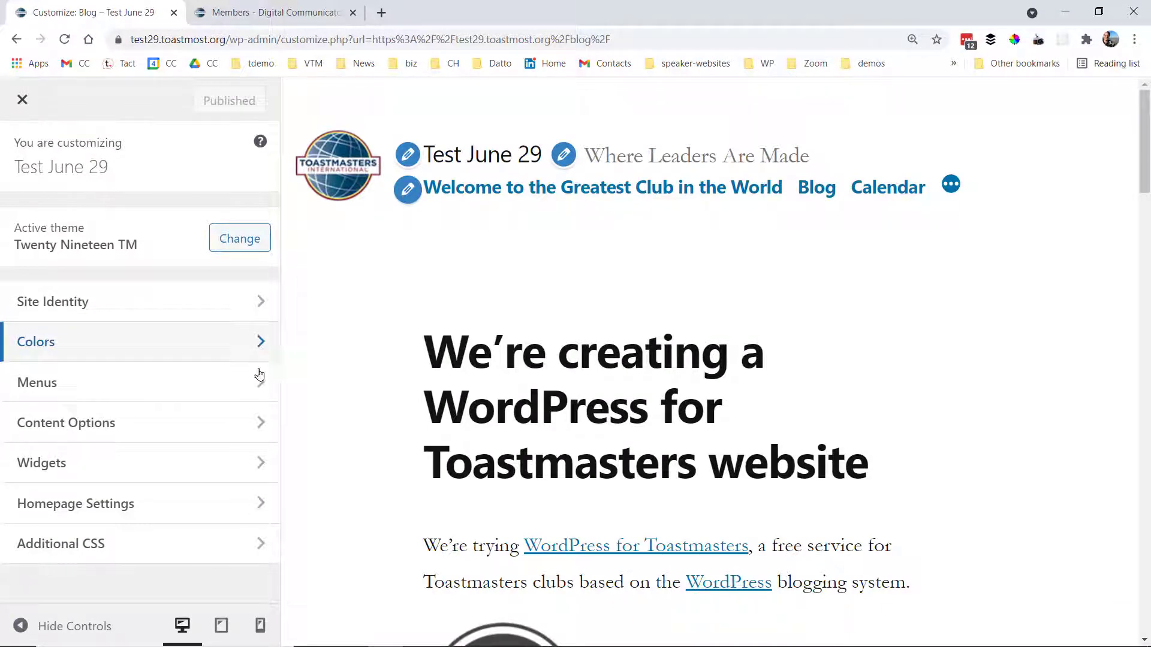
# - In the Primary Menu, change the navigation label of the front page item to "Welcome"
pyautogui.click(145, 388)
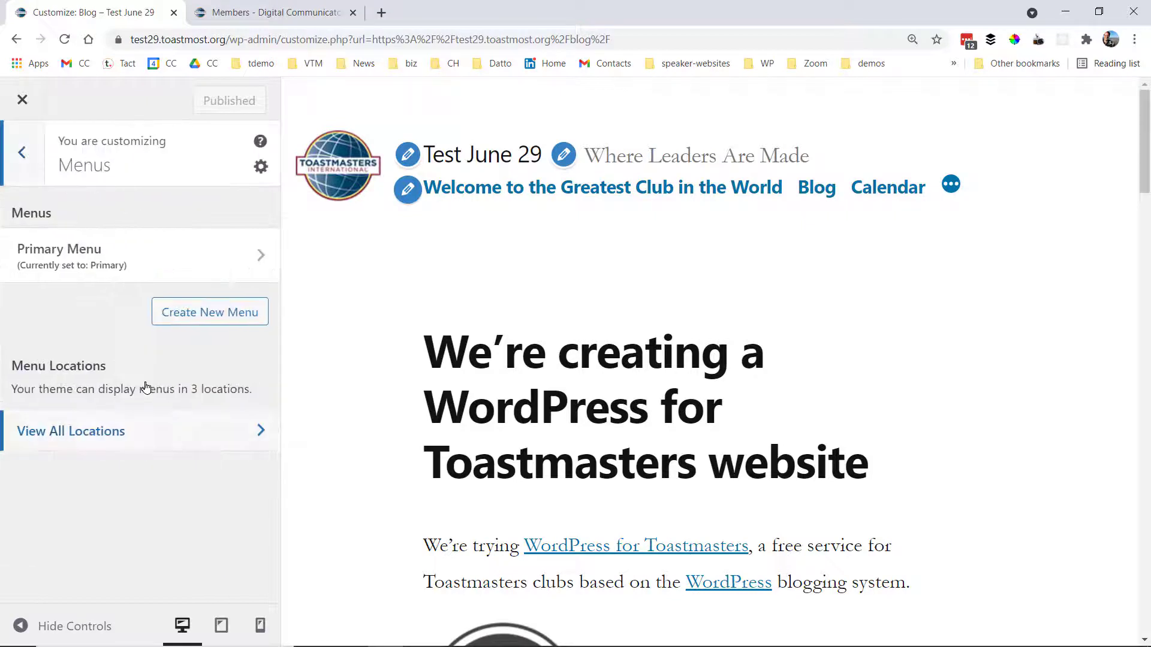
pyautogui.click(109, 254)
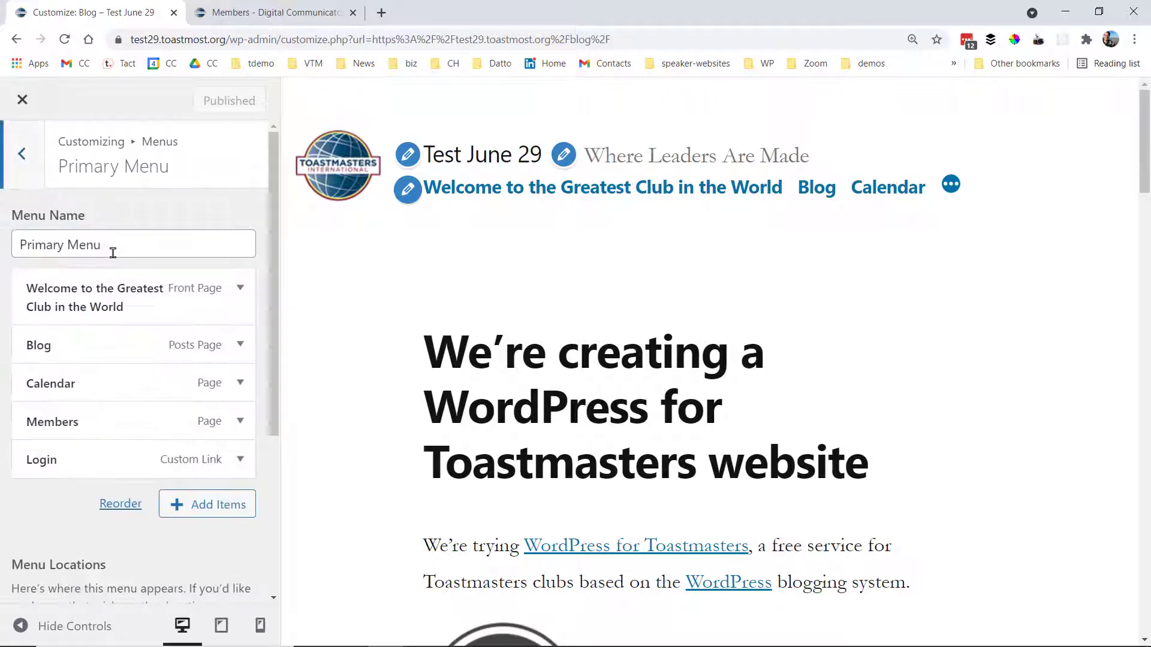
pyautogui.click(156, 295)
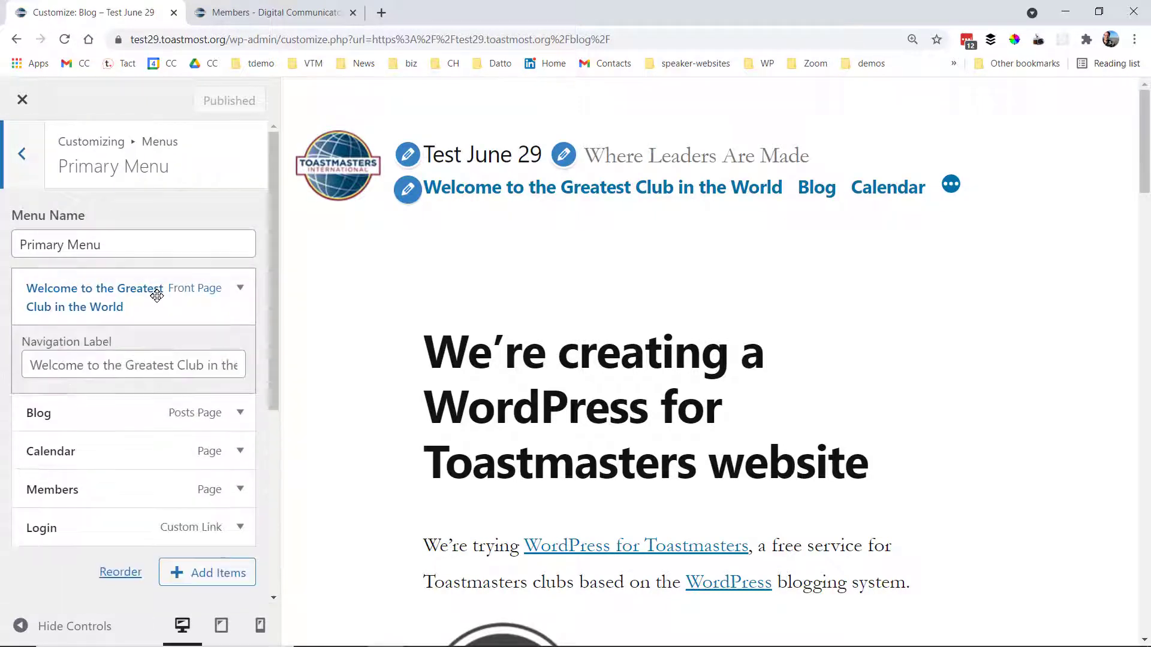
pyautogui.click(83, 367)
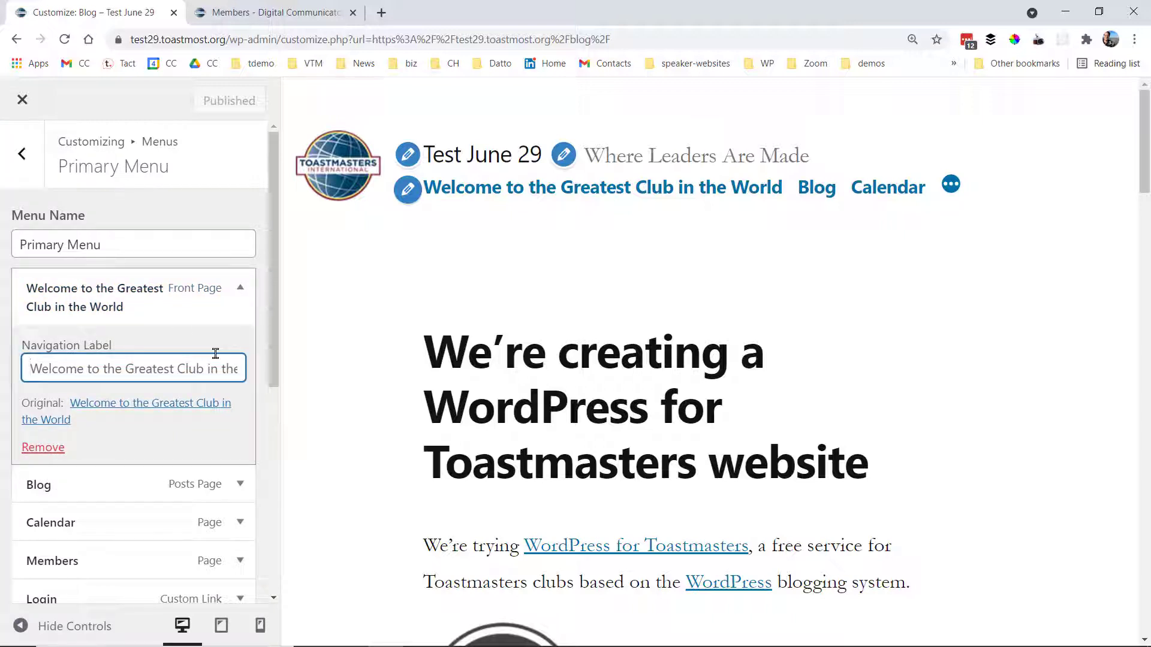
pyautogui.hotkey('ctrl', 'a')
pyautogui.write('Welcom')
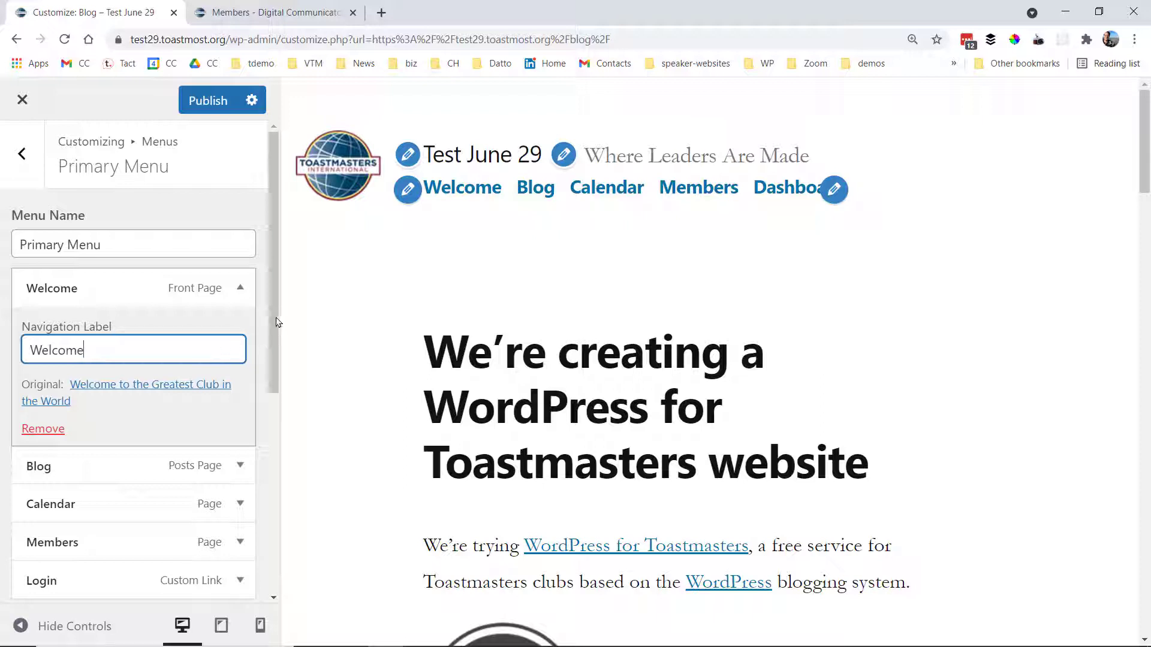
# - Create a new page named "Famous Members" and add it as an item to the Primary Menu
pyautogui.moveTo(274, 311); pyautogui.dragTo(271, 408)
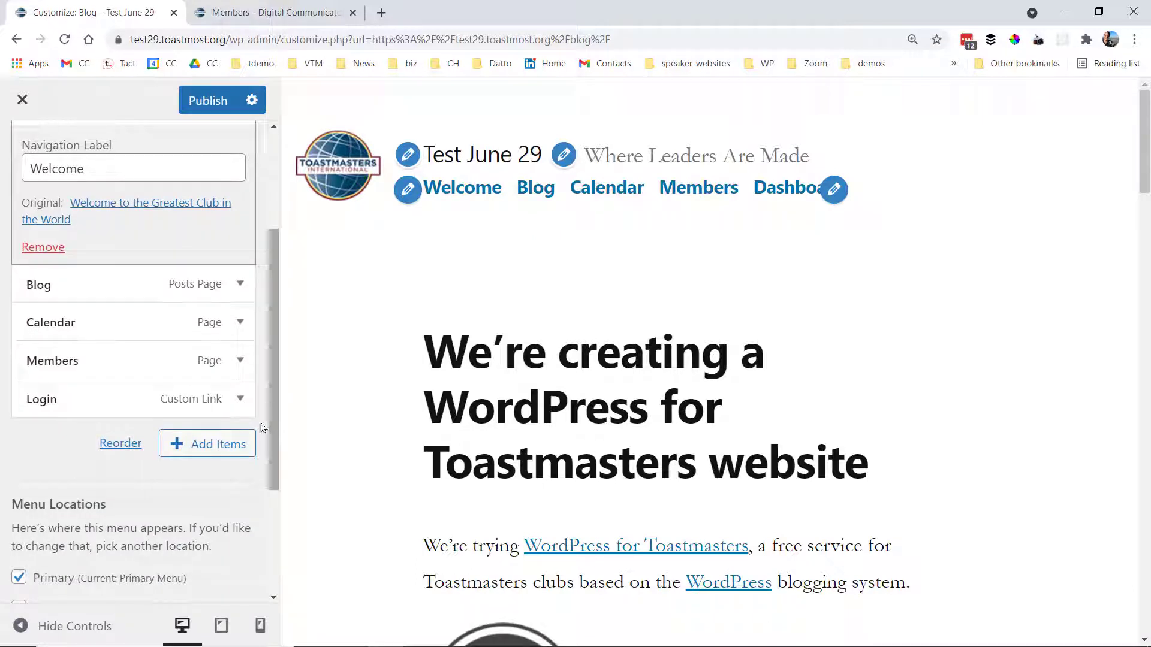
pyautogui.click(223, 447)
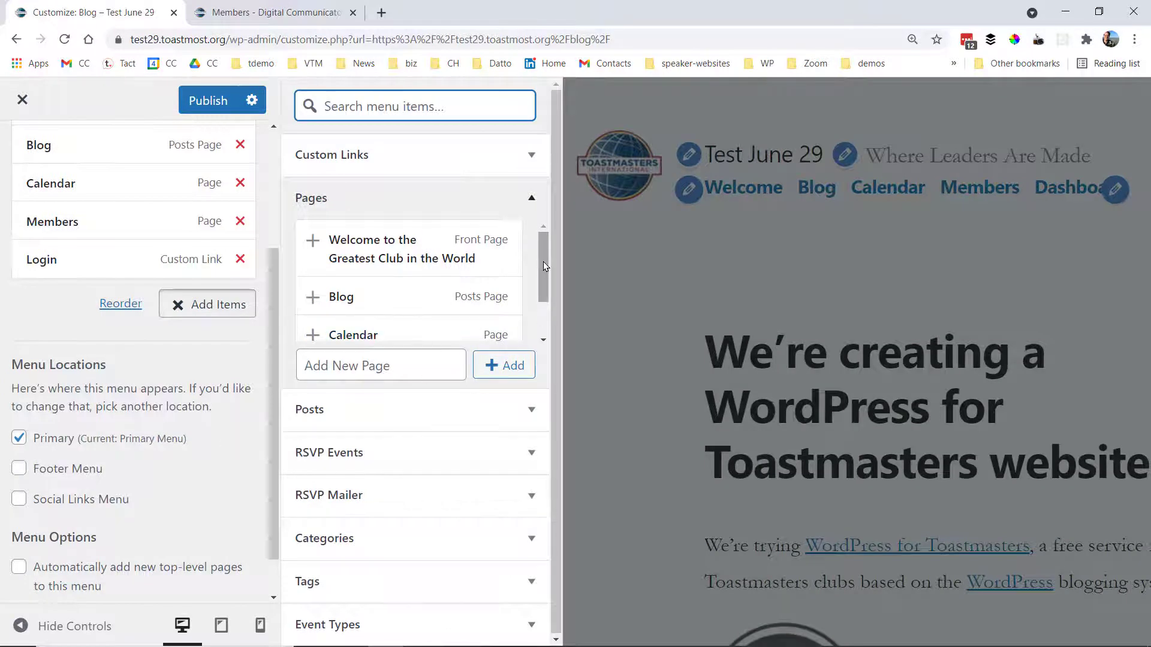
pyautogui.moveTo(543, 261); pyautogui.dragTo(538, 231)
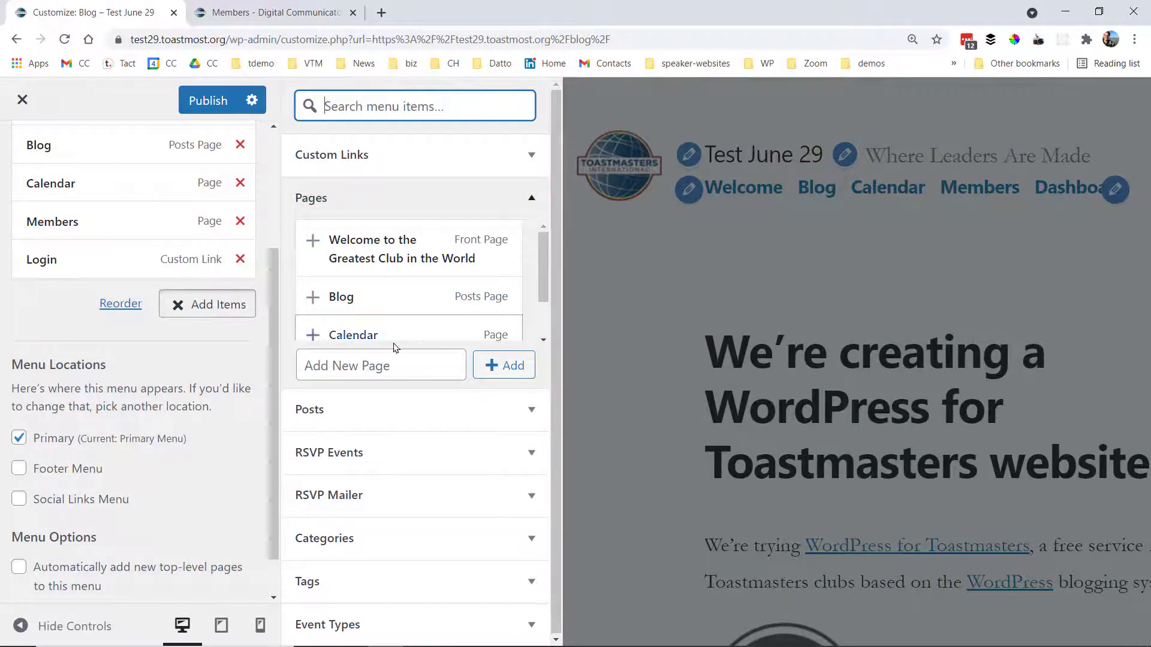
pyautogui.click(357, 361)
pyautogui.write('F')
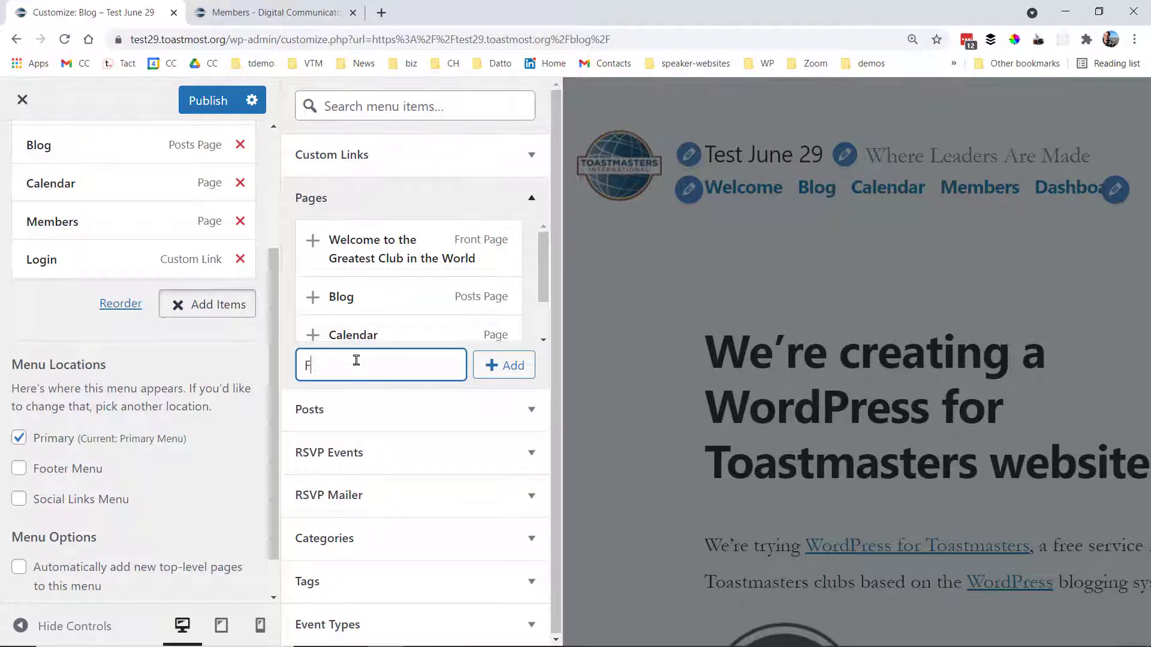
pyautogui.write('amous ')
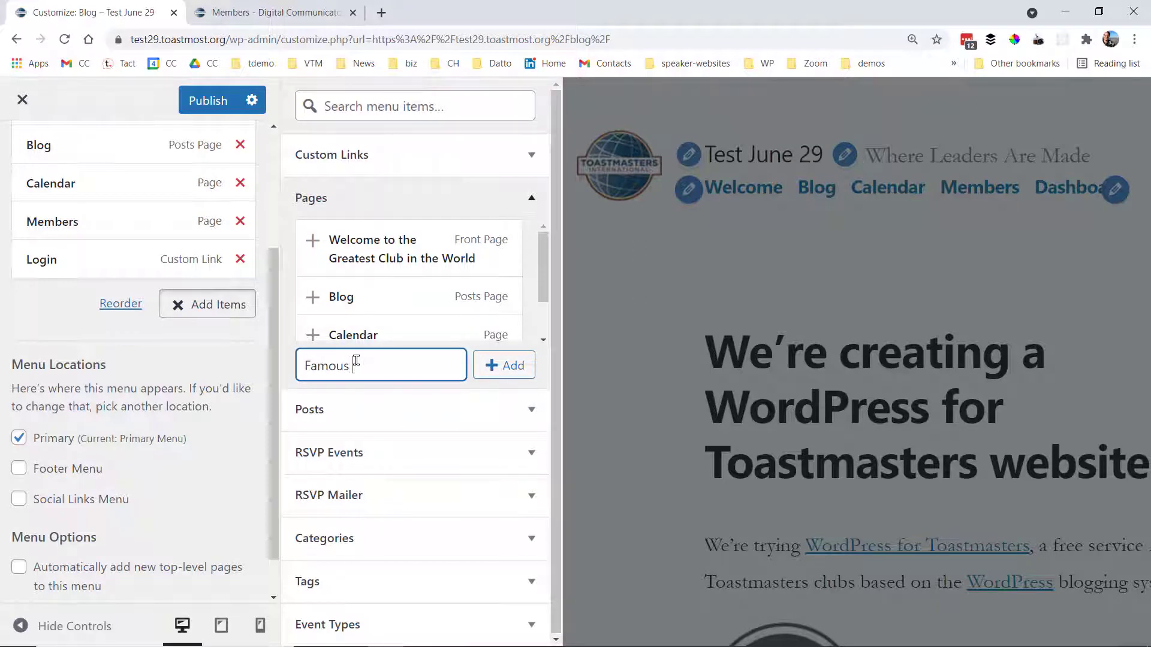
pyautogui.write('Members')
pyautogui.click(509, 366)
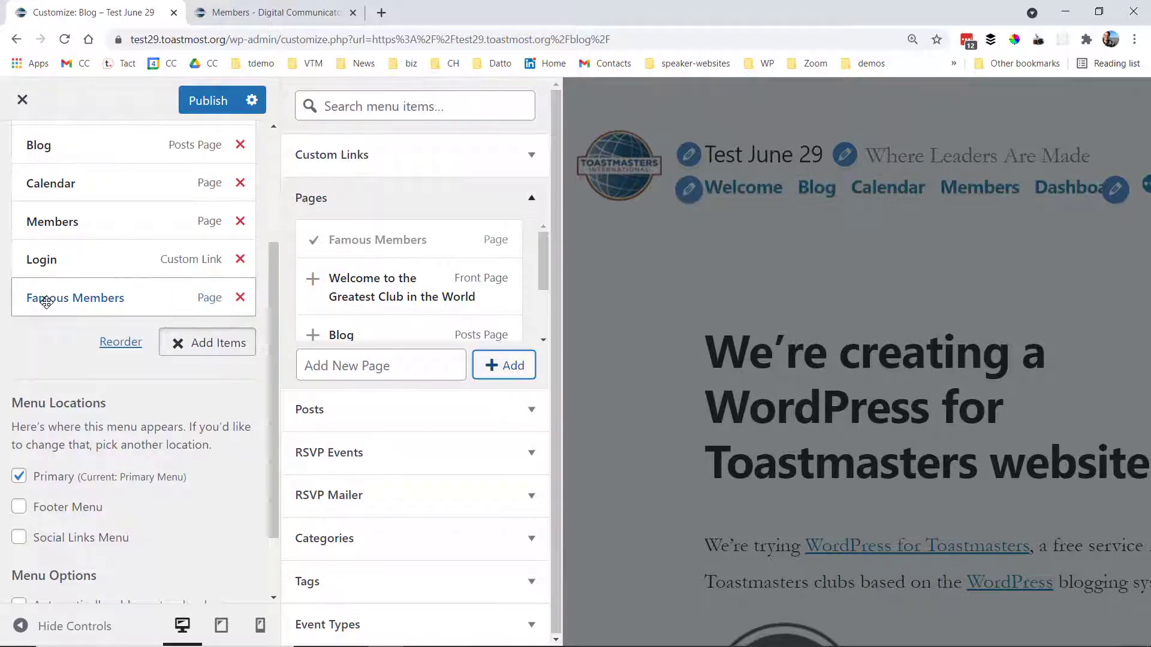
# - Nest the Famous Members item under Members in the Primary Menu and return to the main customizer options
pyautogui.moveTo(78, 295); pyautogui.dragTo(91, 256)
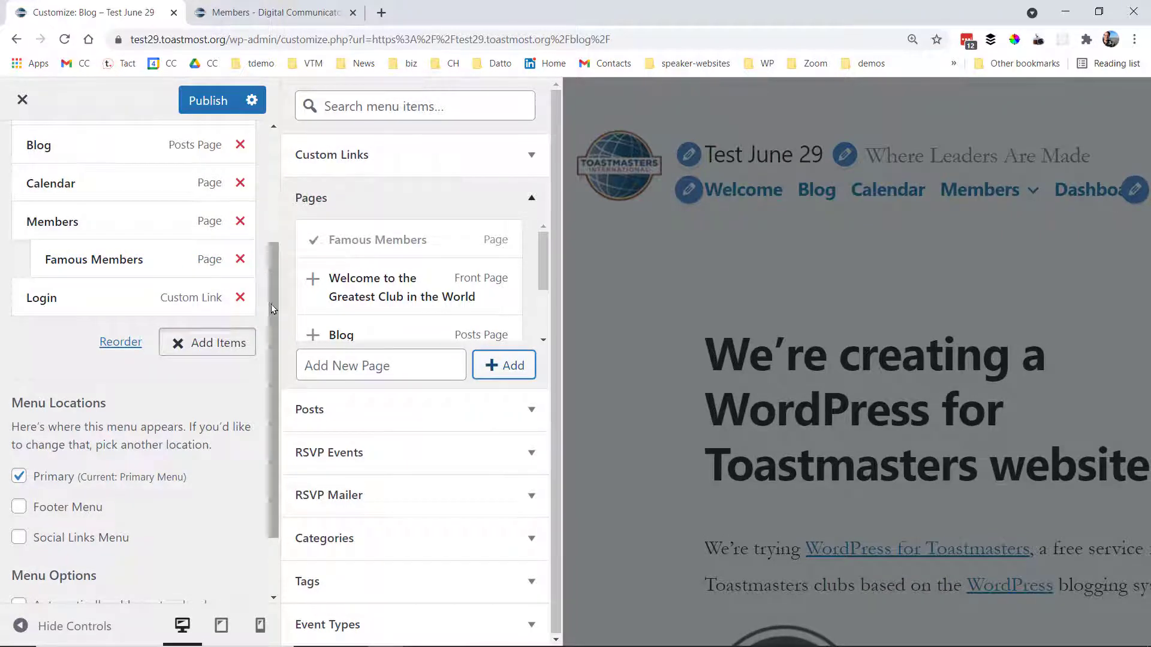
pyautogui.moveTo(272, 308); pyautogui.dragTo(272, 191)
pyautogui.click(52, 524)
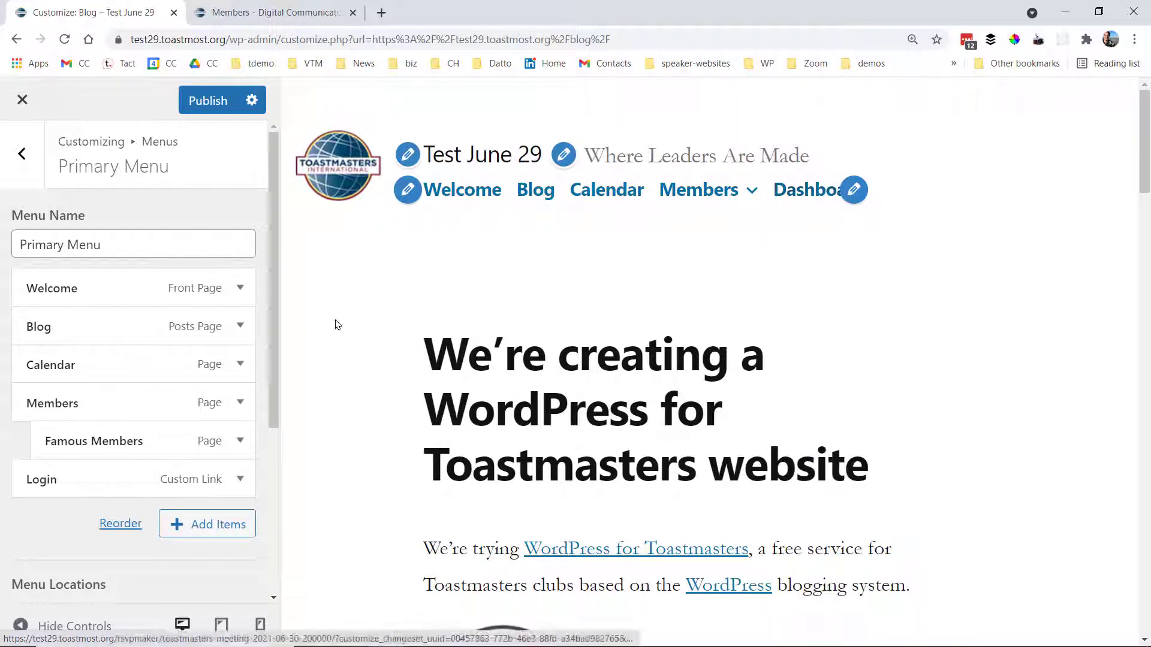
pyautogui.moveTo(271, 250); pyautogui.dragTo(273, 186)
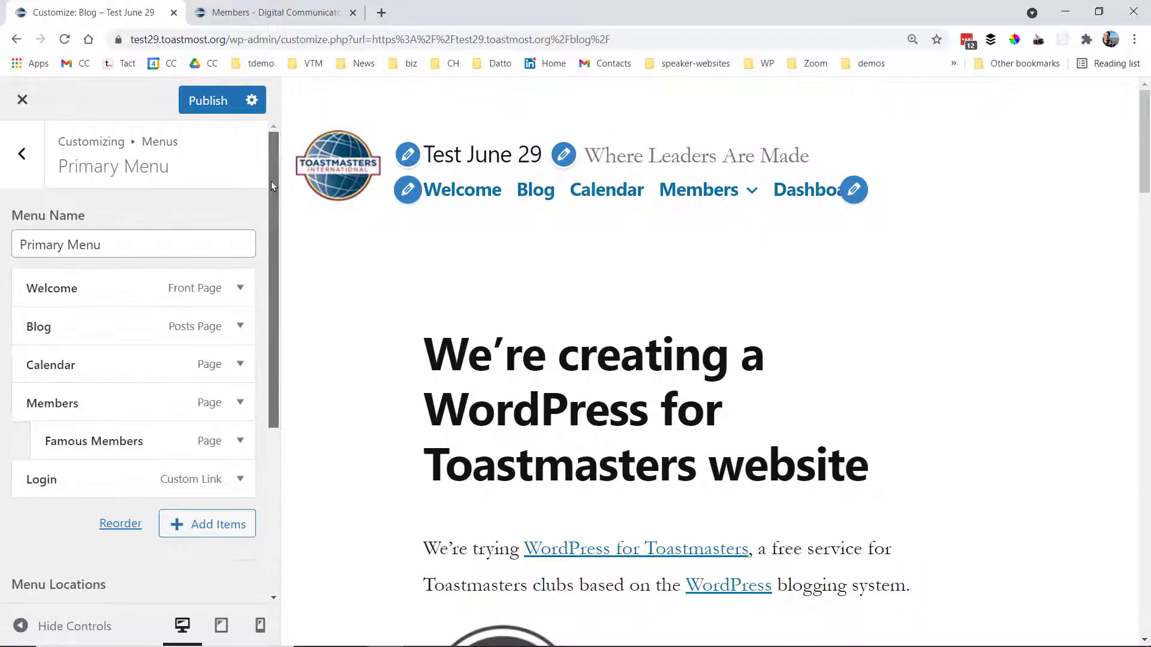
pyautogui.click(22, 156)
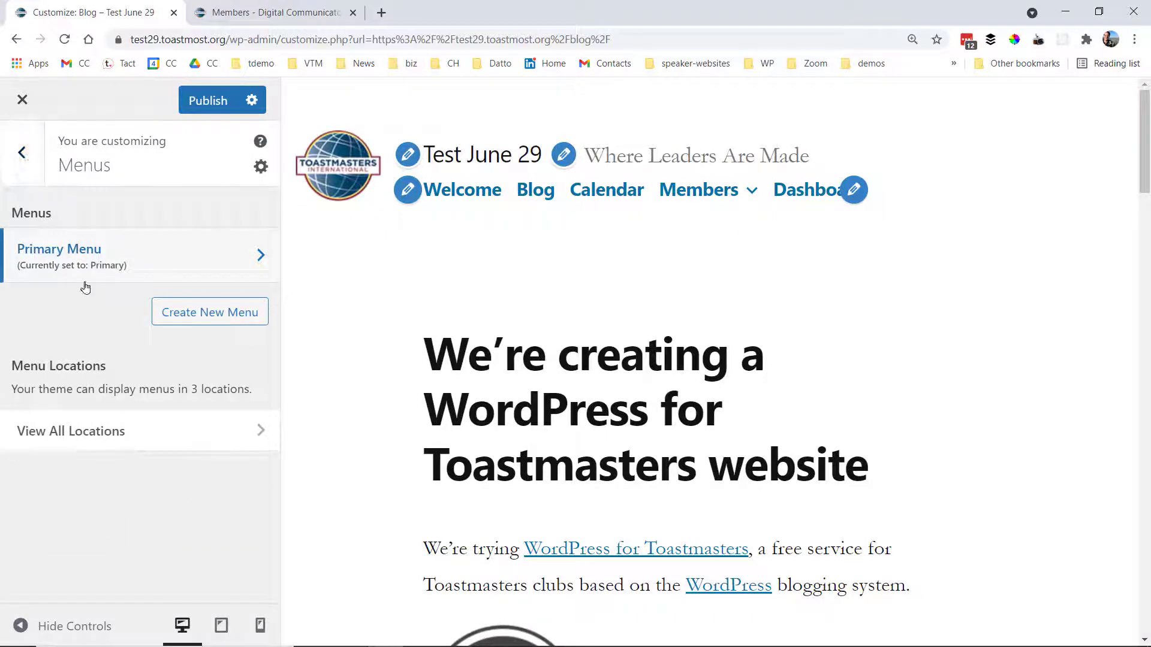
pyautogui.click(22, 154)
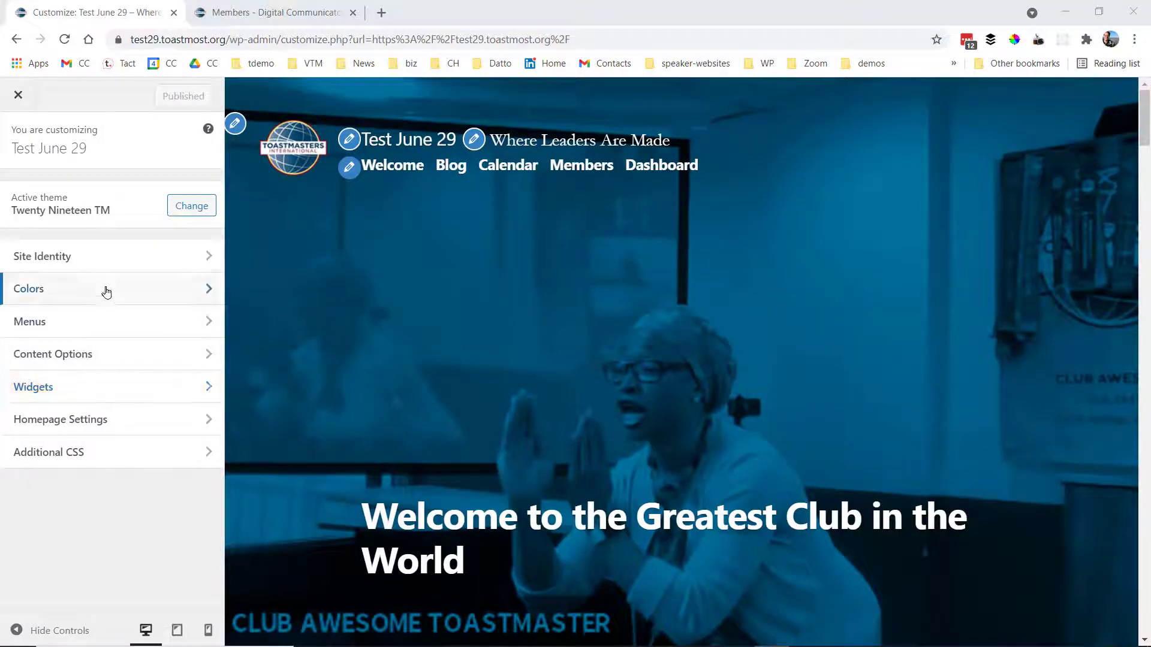
# - Change the site's theme to Twenty Twenty TM, activate and publish it, and exit the customizer
pyautogui.click(190, 210)
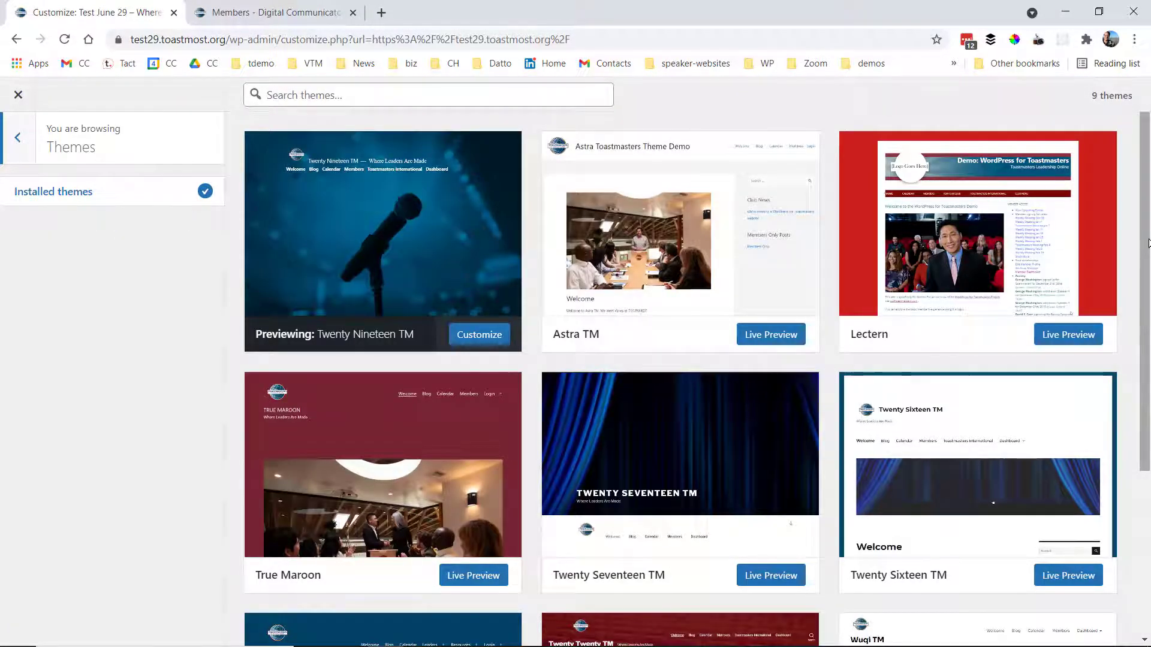
pyautogui.moveTo(1146, 244); pyautogui.dragTo(1146, 380)
pyautogui.click(783, 592)
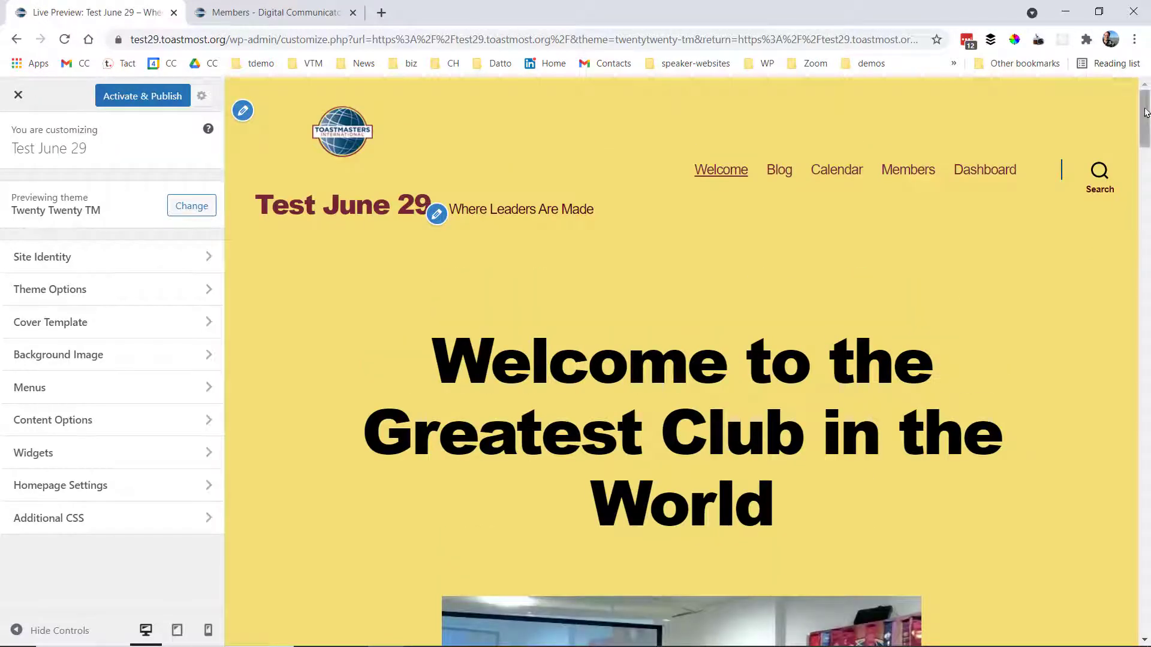
pyautogui.moveTo(1145, 112)
pyautogui.mouseDown()
pyautogui.moveTo(1146, 314)
pyautogui.moveTo(1145, 106)
pyautogui.mouseUp()
pyautogui.click(132, 100)
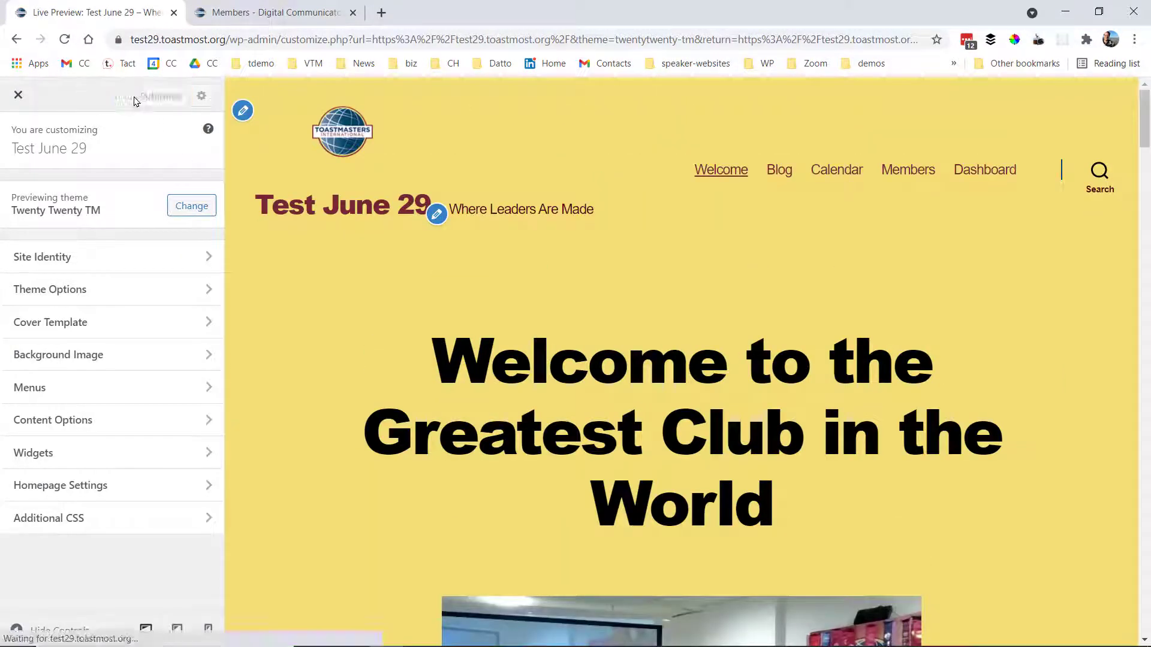
pyautogui.click(17, 98)
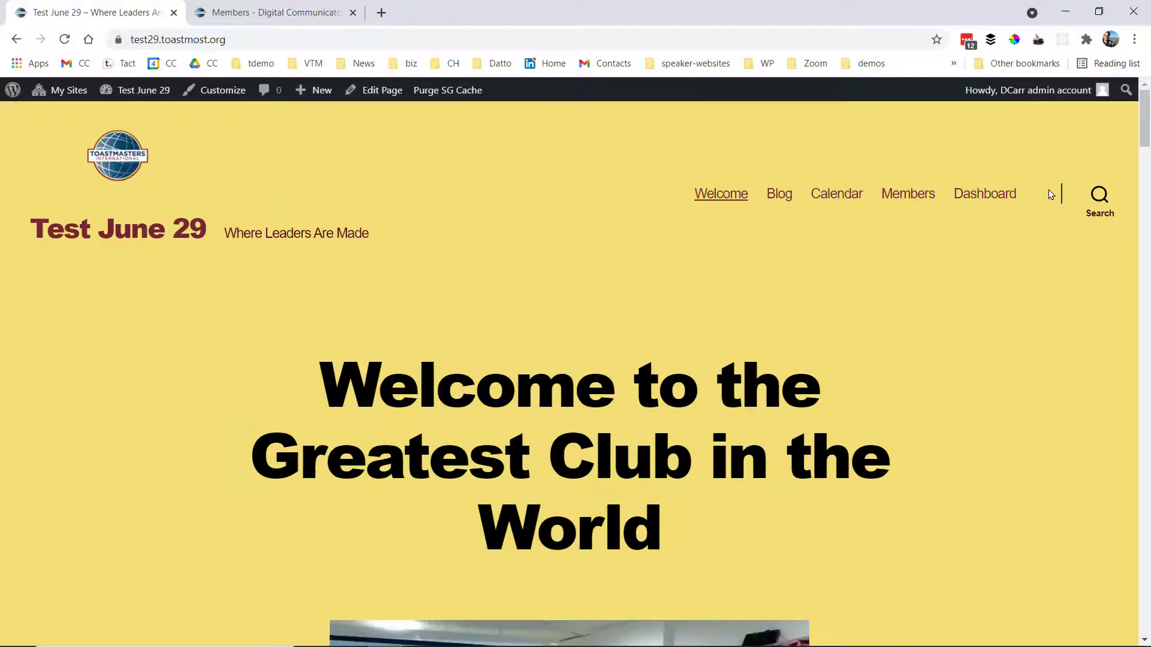
# - Set the home page's template to Cover Template, update the page and view it on the site
pyautogui.moveTo(1145, 126)
pyautogui.mouseDown()
pyautogui.moveTo(1147, 183)
pyautogui.moveTo(1137, 108)
pyautogui.mouseUp()
pyautogui.click(378, 91)
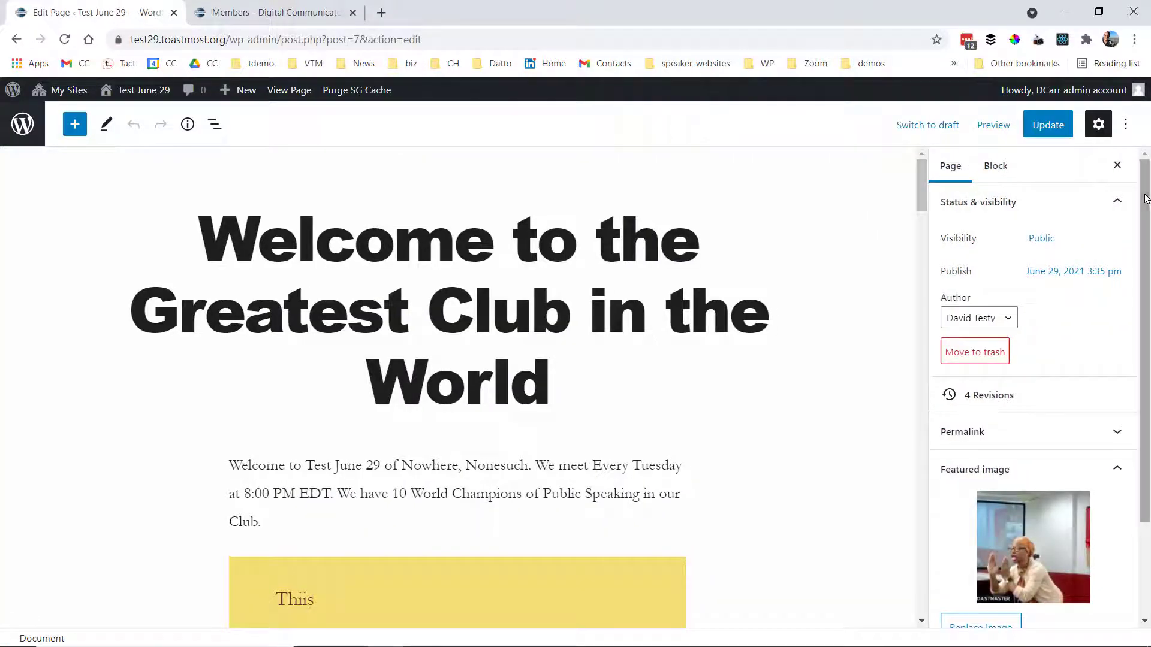
pyautogui.moveTo(1147, 199); pyautogui.dragTo(1147, 303)
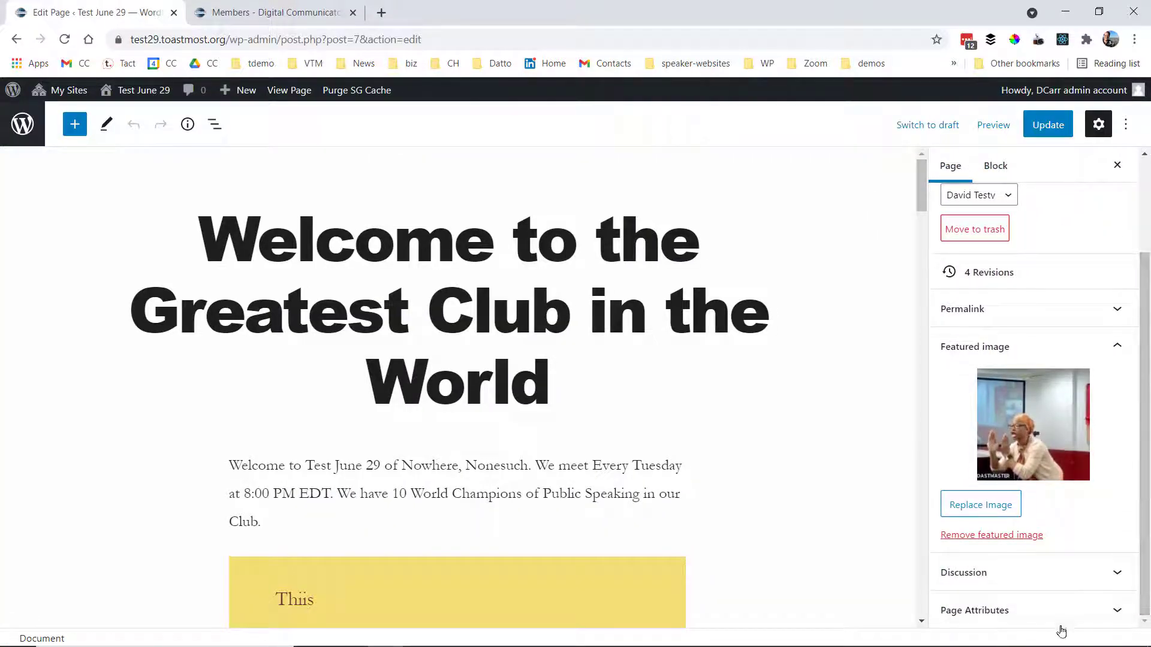
pyautogui.click(1121, 613)
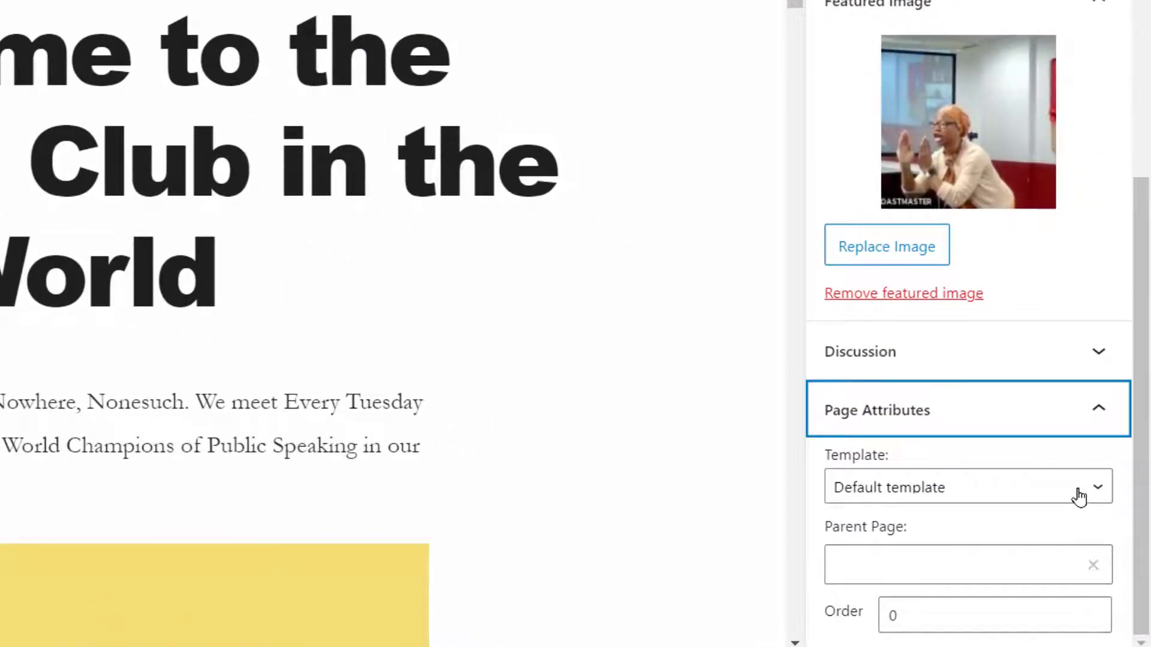
pyautogui.click(1079, 497)
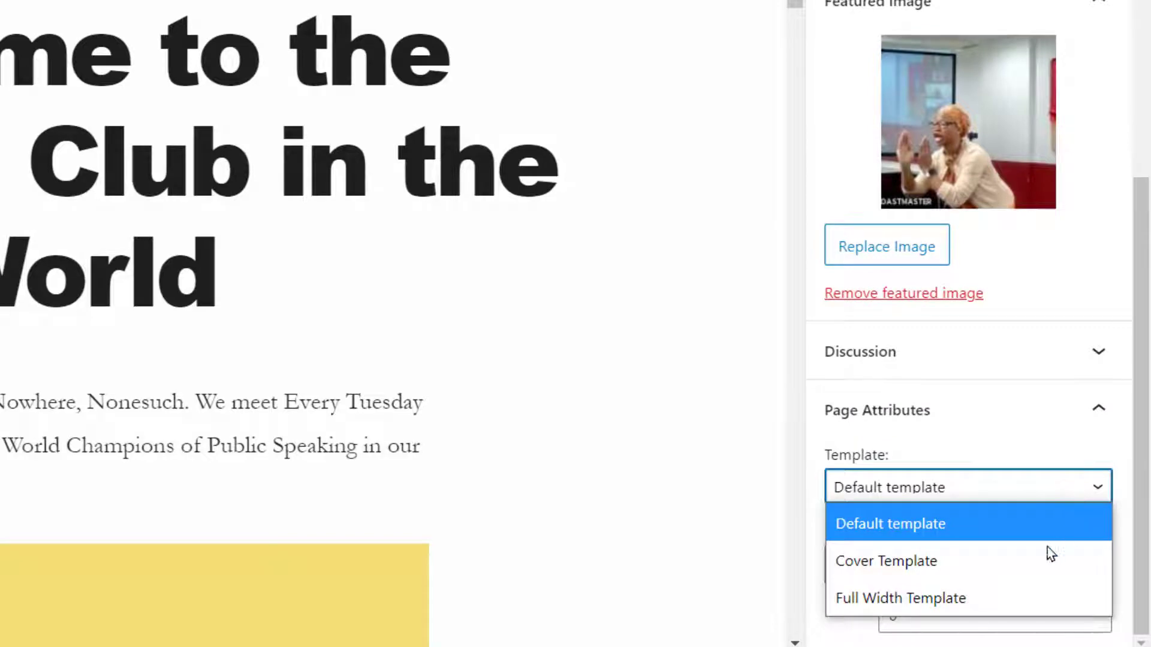
pyautogui.click(1030, 562)
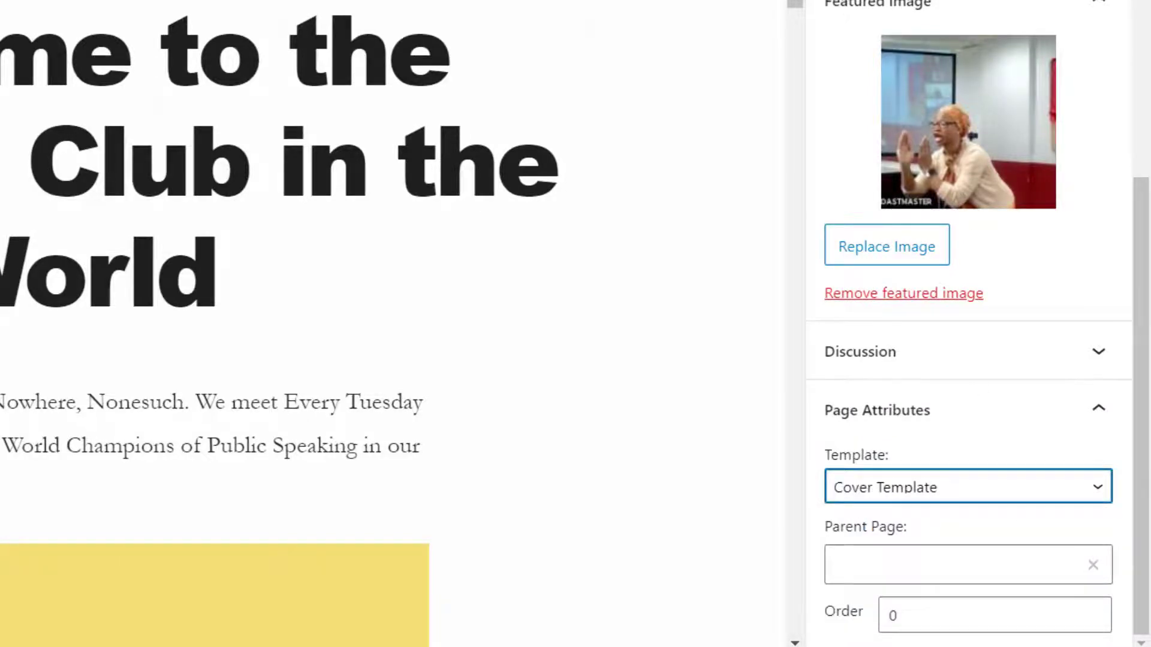
pyautogui.click(986, 1)
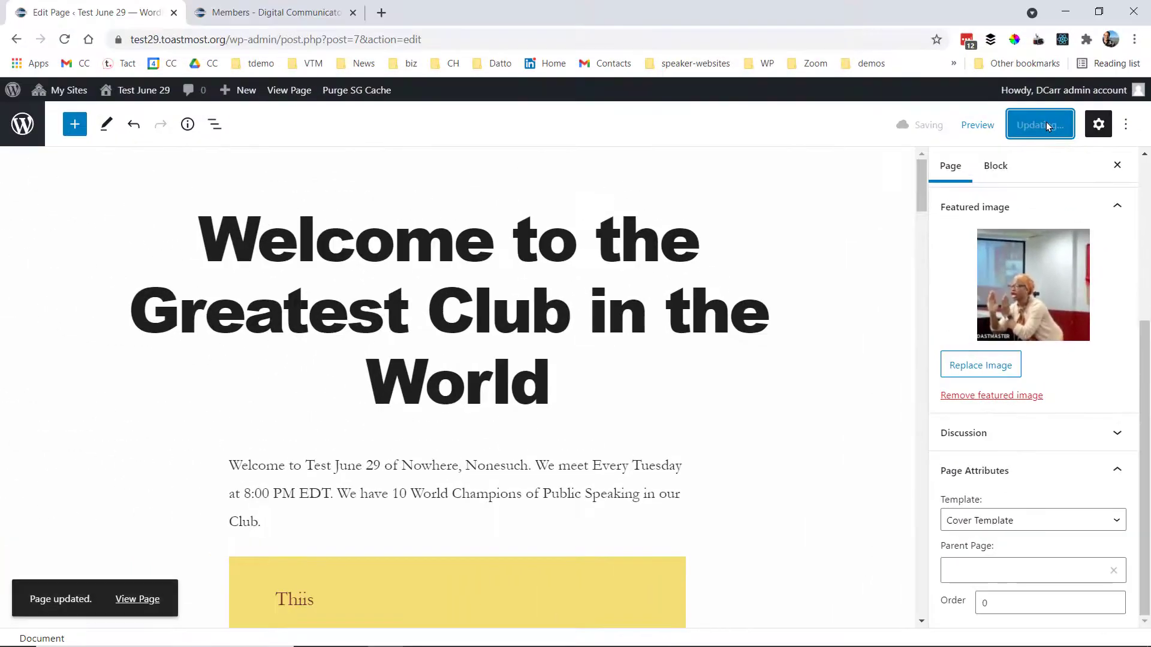
pyautogui.click(140, 601)
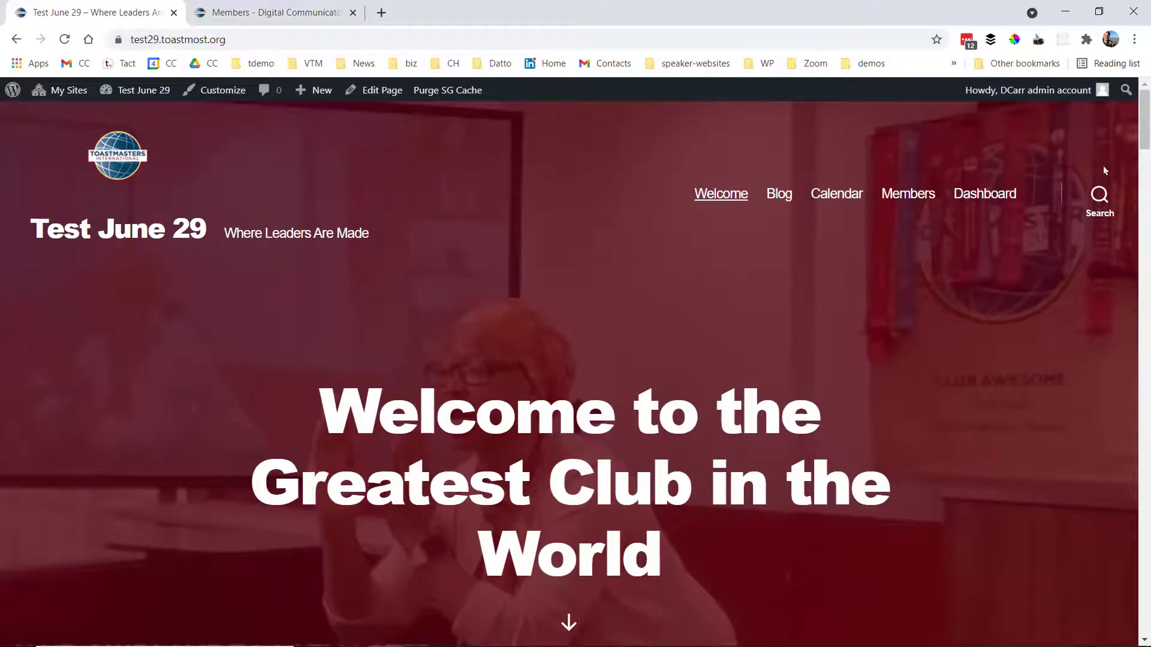
pyautogui.moveTo(1141, 119)
pyautogui.mouseDown()
pyautogui.moveTo(1141, 213)
pyautogui.moveTo(1135, 117)
pyautogui.mouseUp()
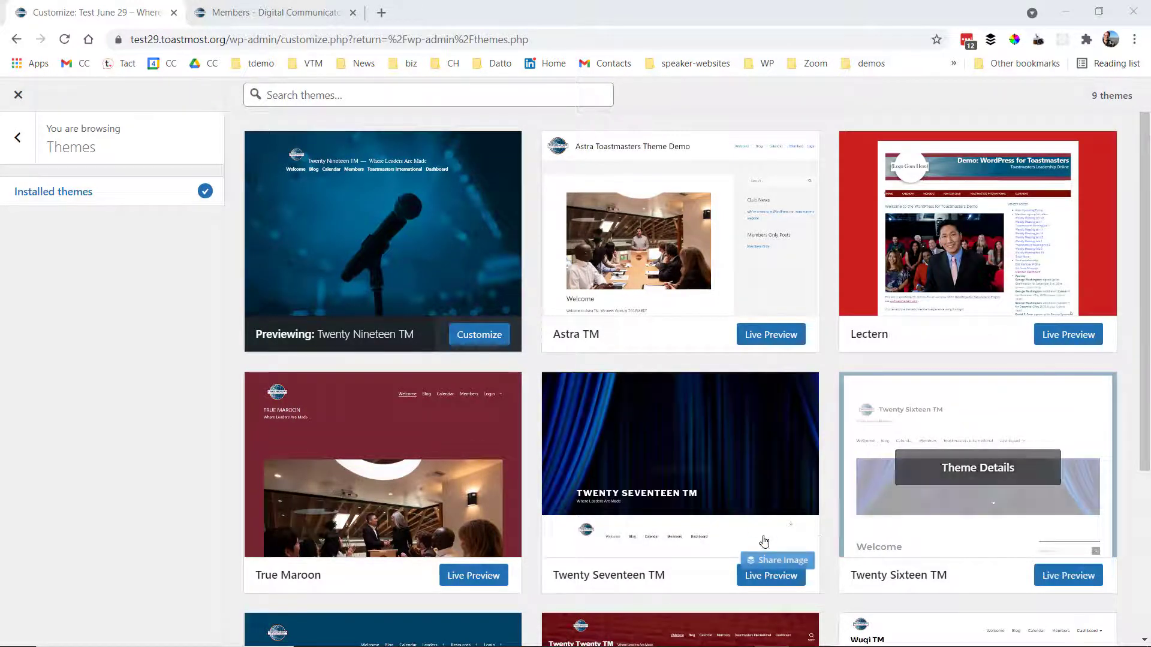
# - Preview the Twenty Seventeen TM theme, switch the preview to True Maroon and activate and publish that theme
pyautogui.click(761, 577)
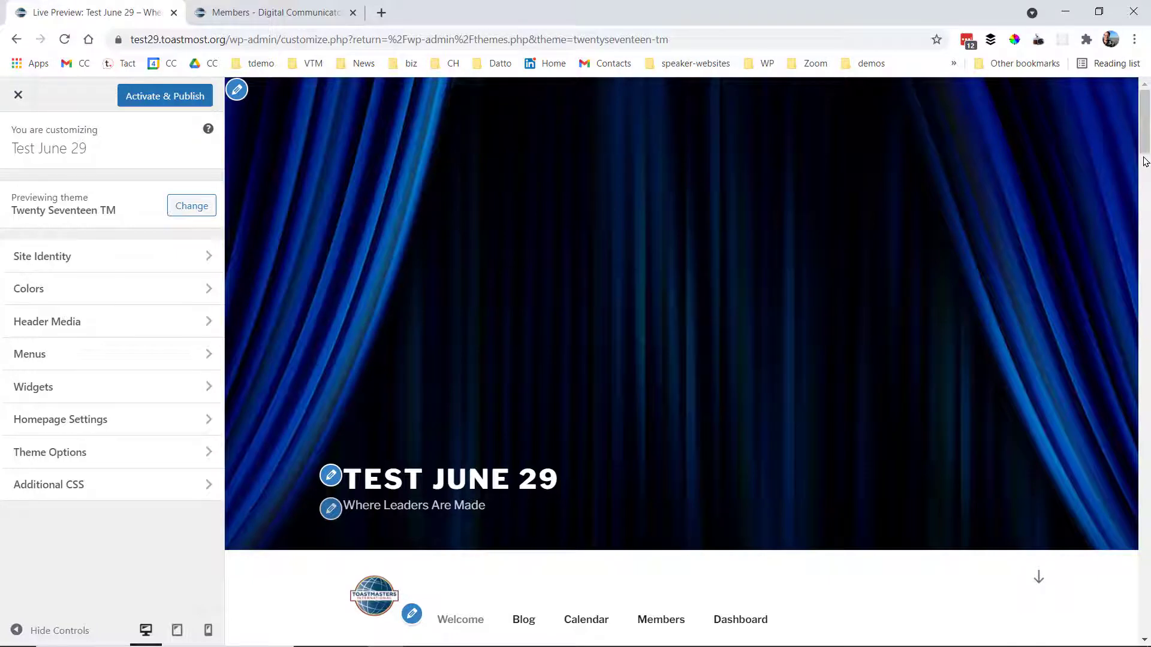
pyautogui.click(180, 207)
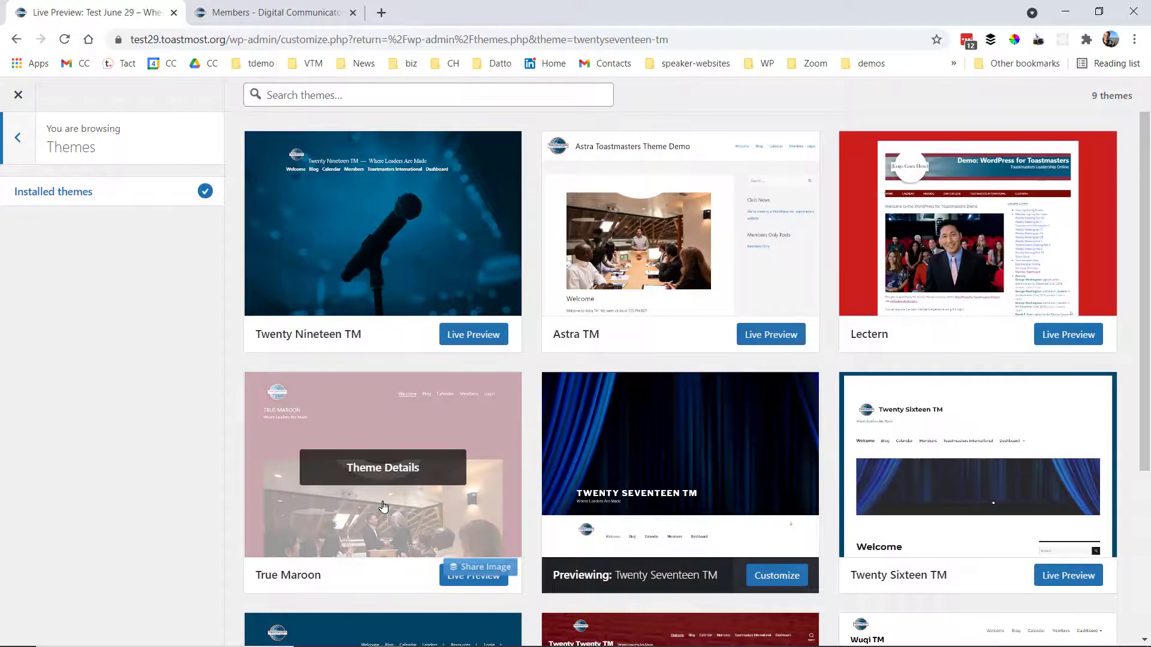
pyautogui.click(474, 578)
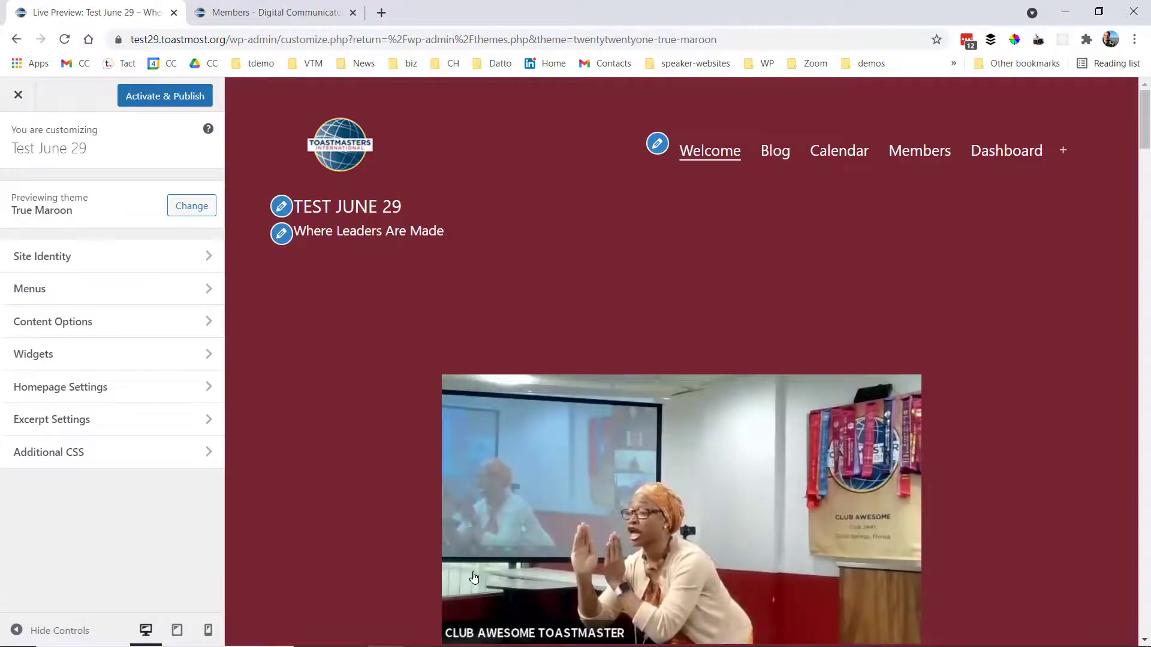
pyautogui.click(149, 97)
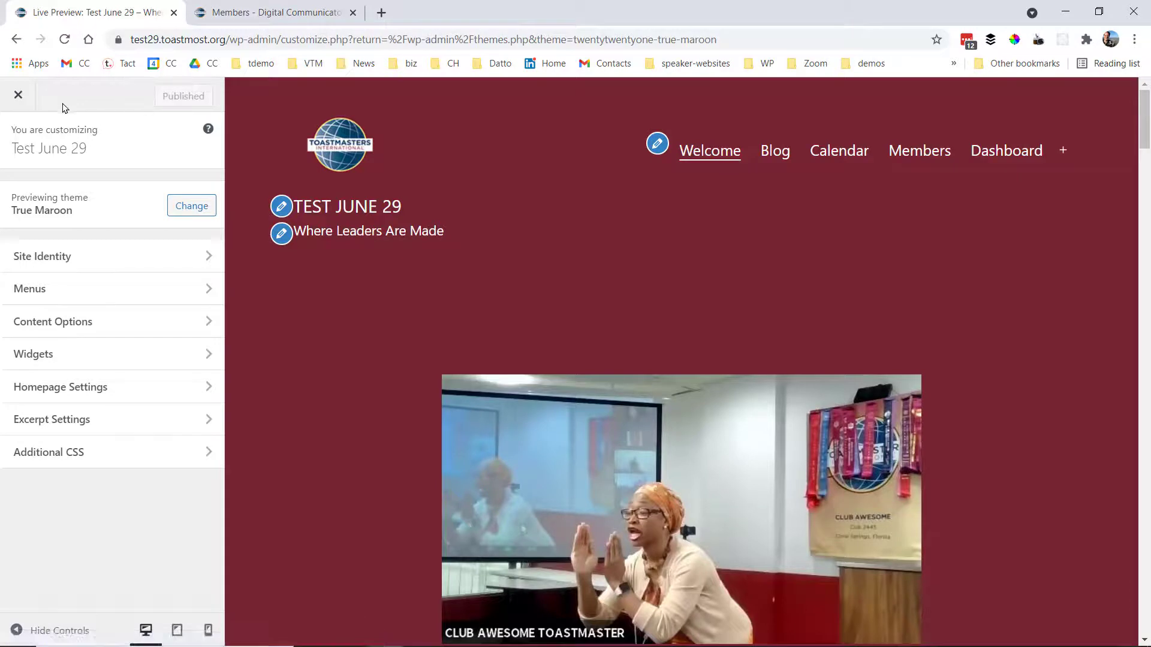